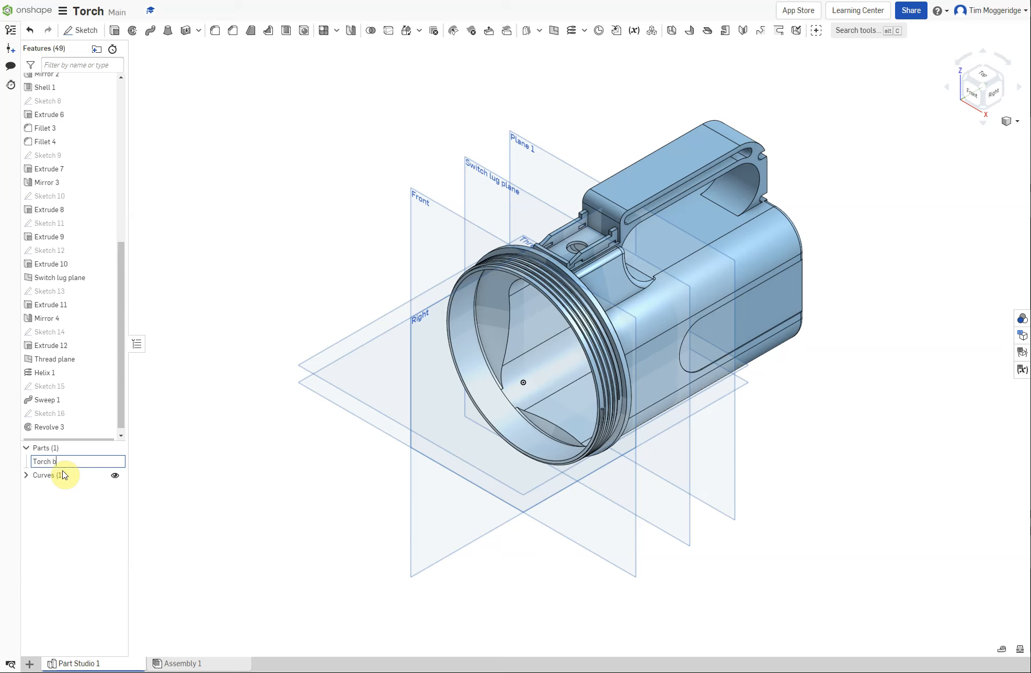
Finish renaming the part as Torch body.
click(214, 287)
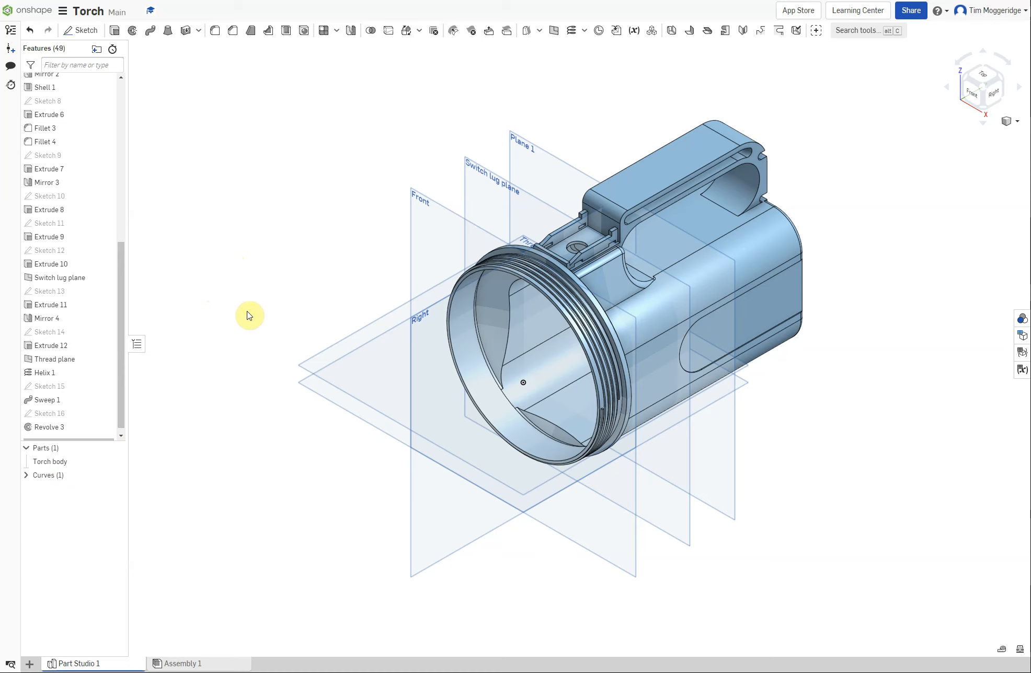
Start a sketch on the Thread plane and draw a vertical construction line about 23.45 mm long from the origin, away from the body.
right_click(312, 369)
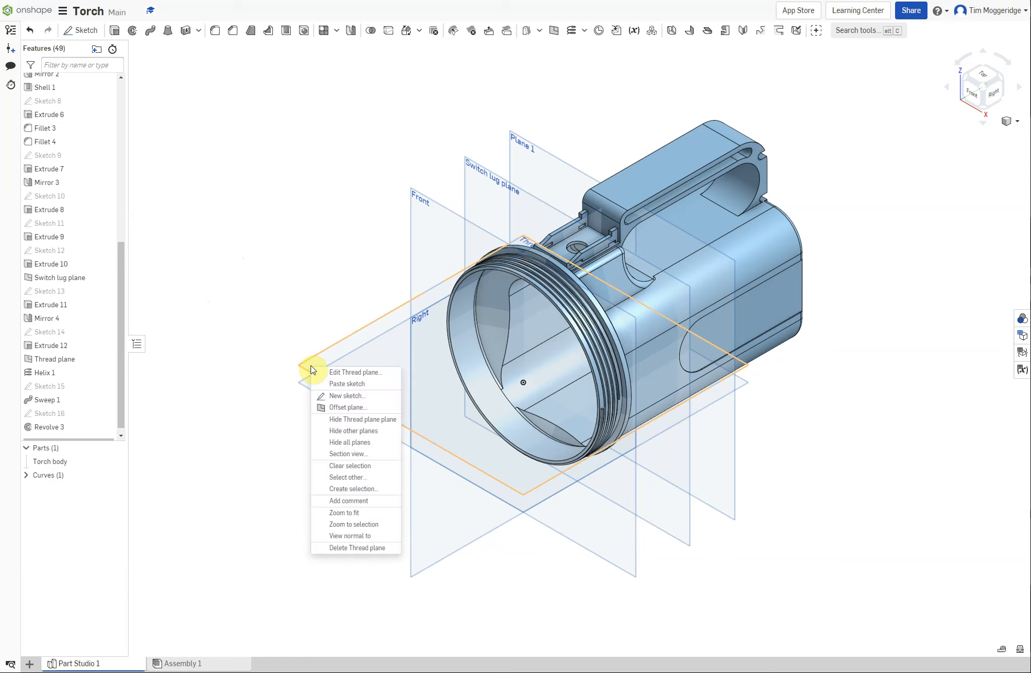
click(340, 397)
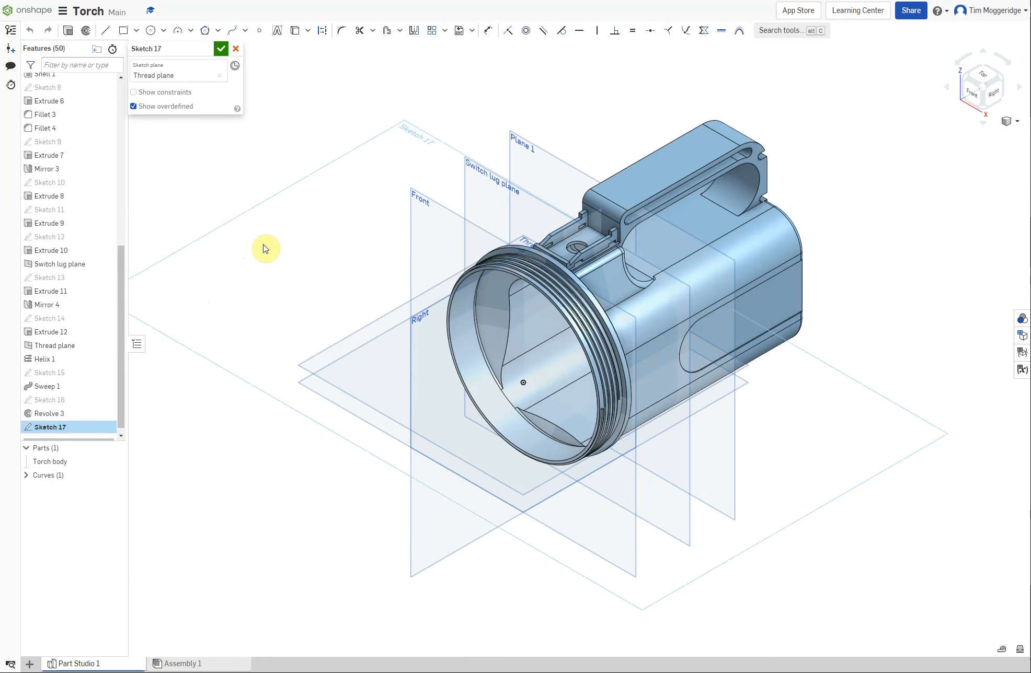
key(n)
scroll(700, 328, up, 5)
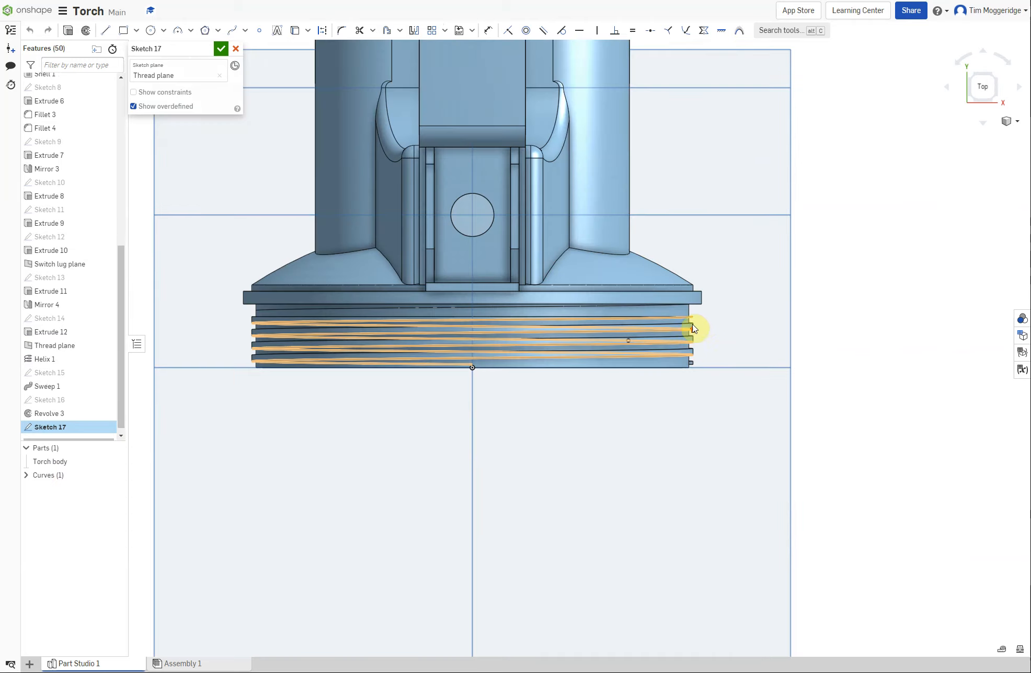
scroll(694, 328, up, 5)
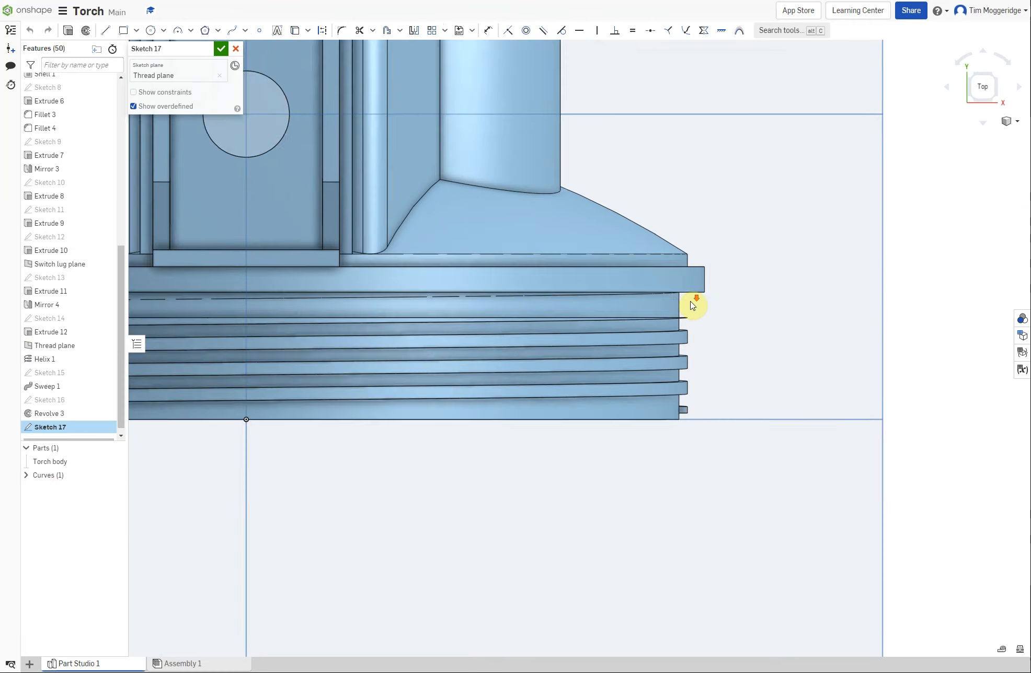
scroll(693, 304, down, 5)
scroll(693, 305, up, 4)
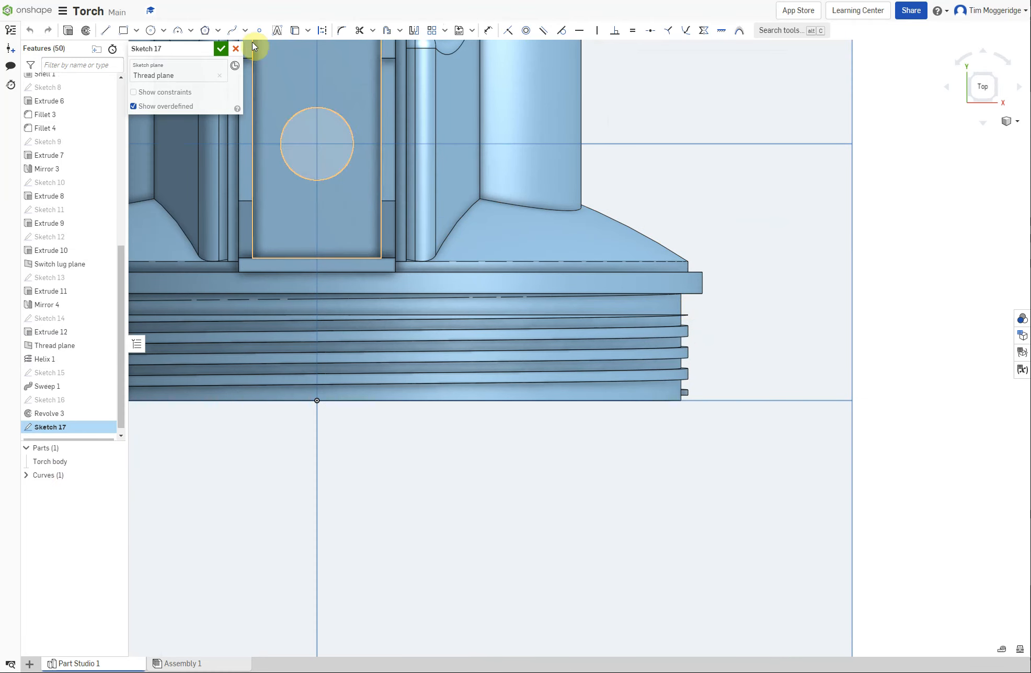
click(105, 31)
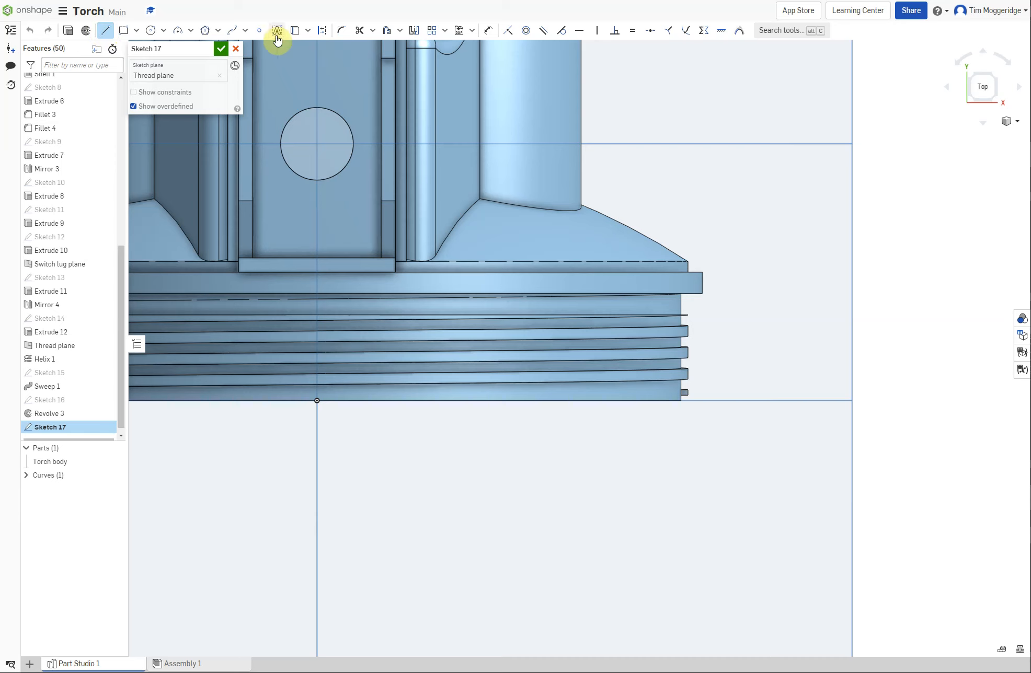
click(322, 31)
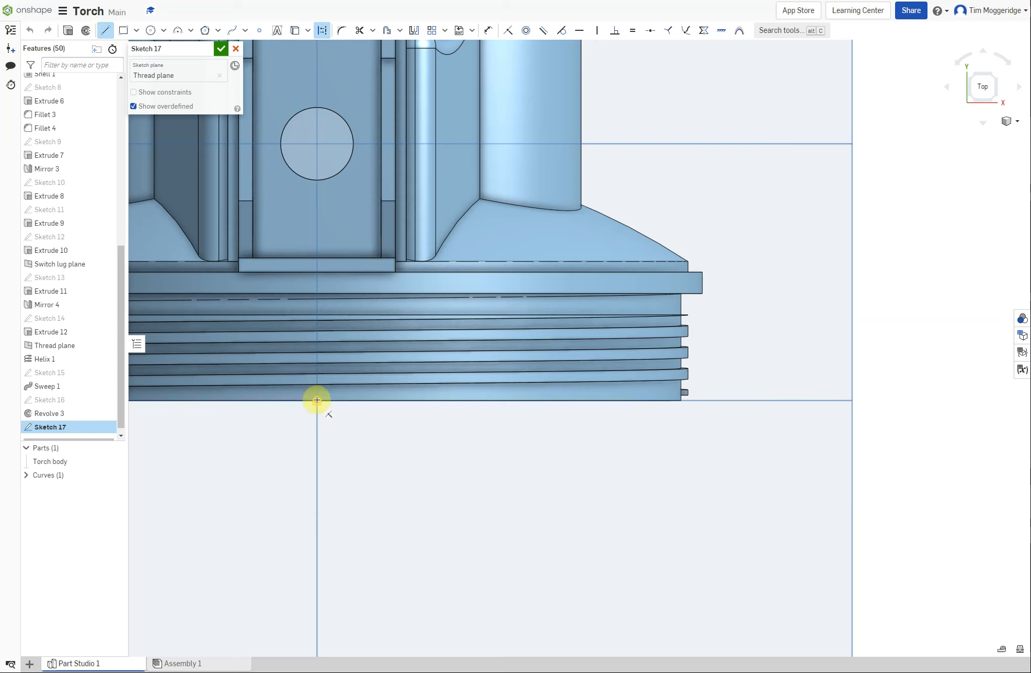
drag(317, 400, 317, 569)
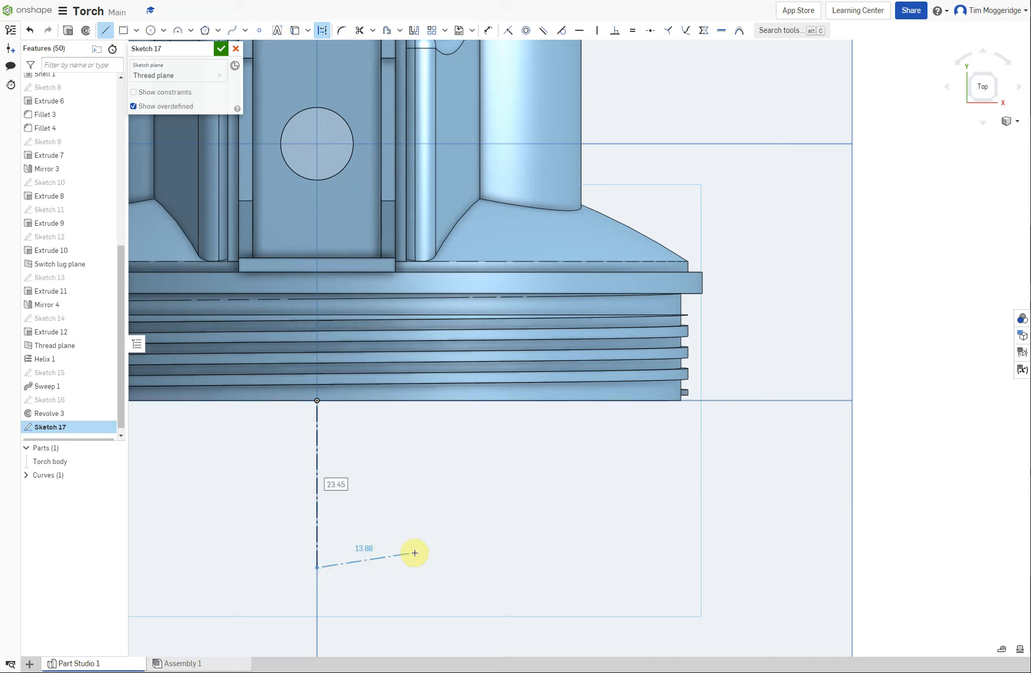
key(Escape)
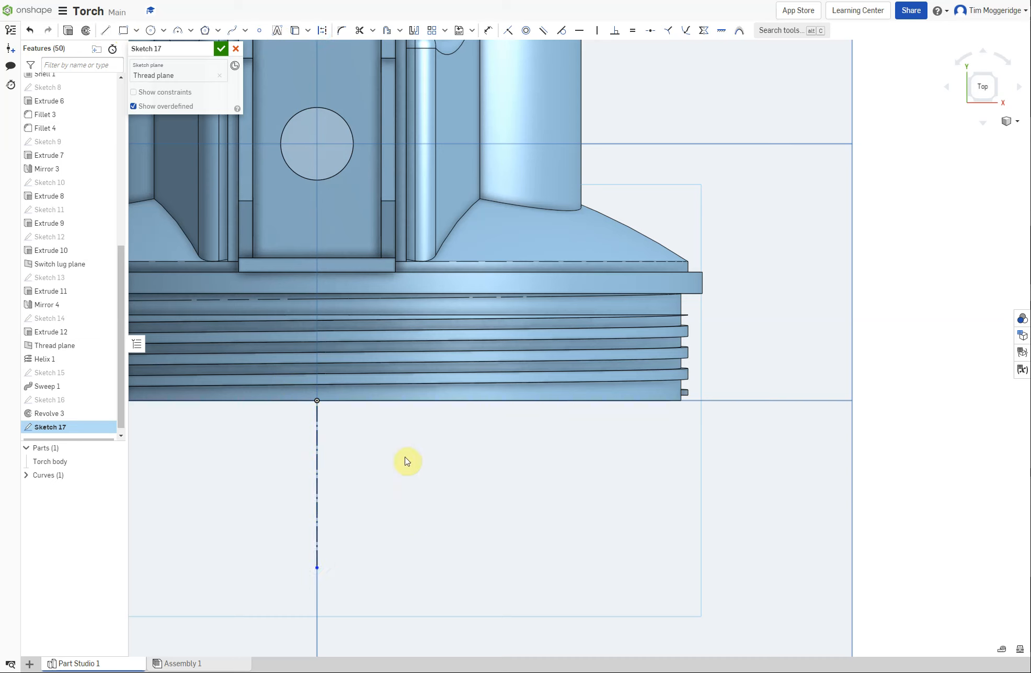
Sketch a rectangle about 4.6 mm by 2.4 mm outward from the corner where the flange meets the threaded neck.
click(123, 32)
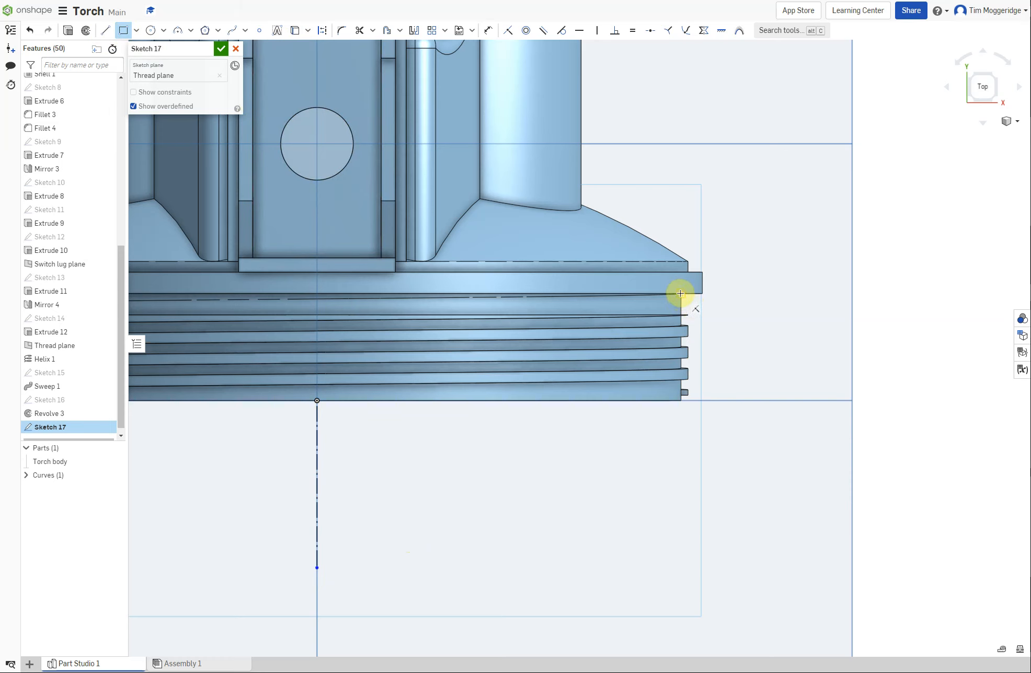
click(682, 294)
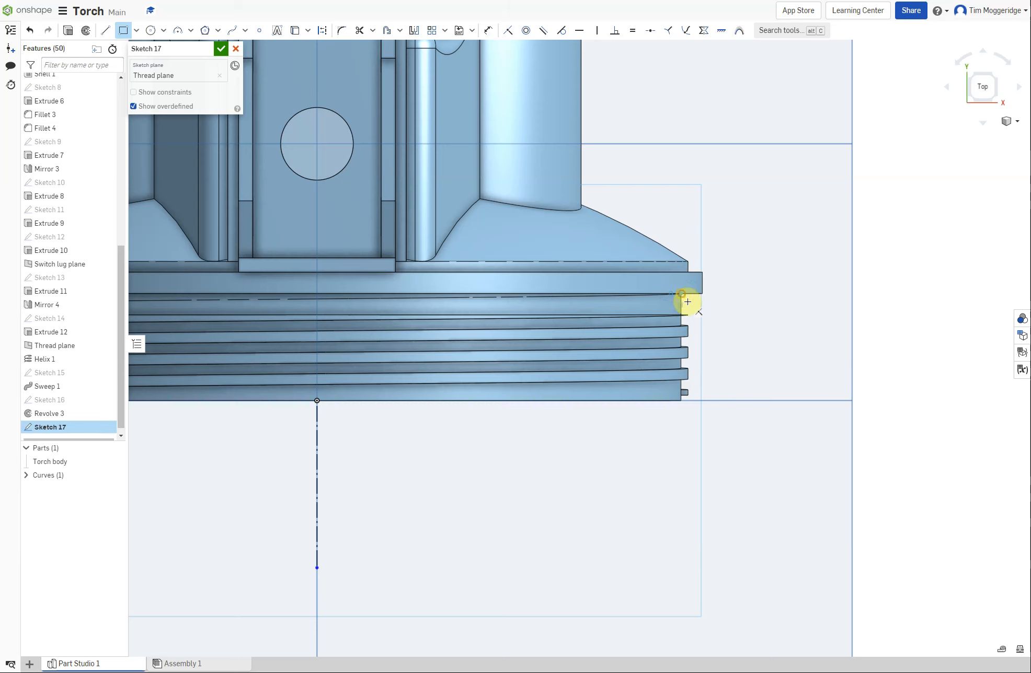
click(713, 311)
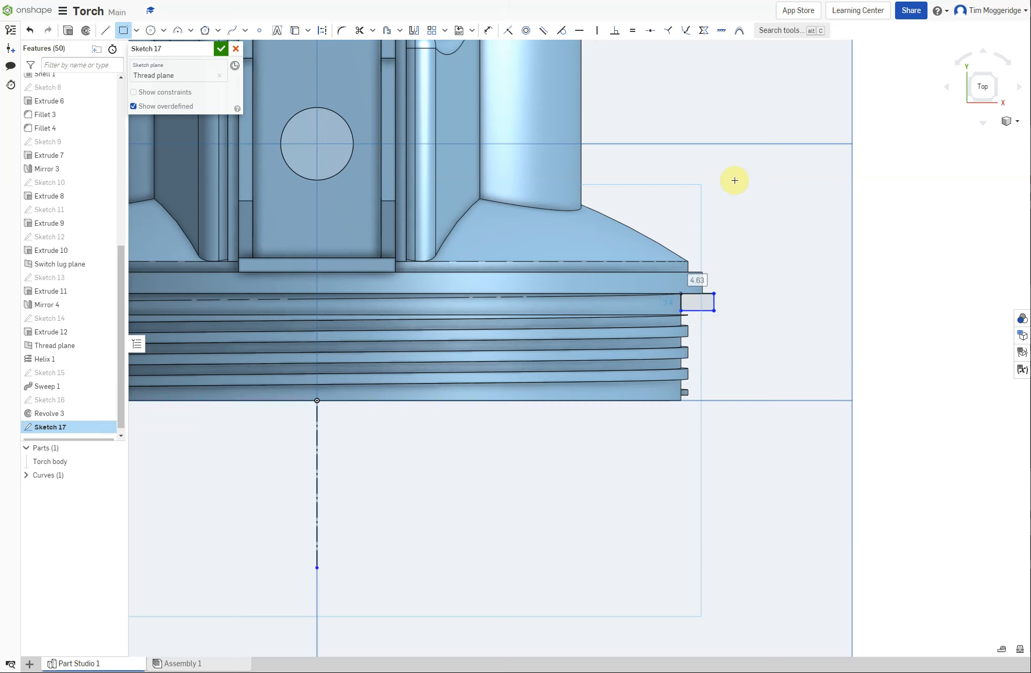
Dimension the rectangle beside the threaded neck to 3 mm wide and 2.5 mm high.
click(490, 31)
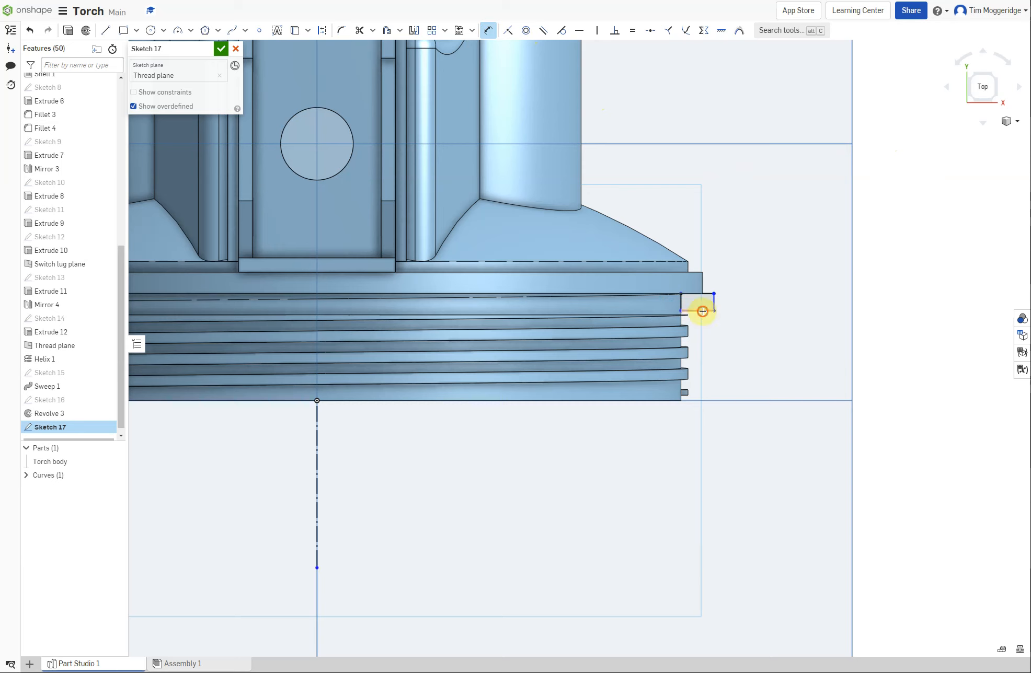
click(692, 450)
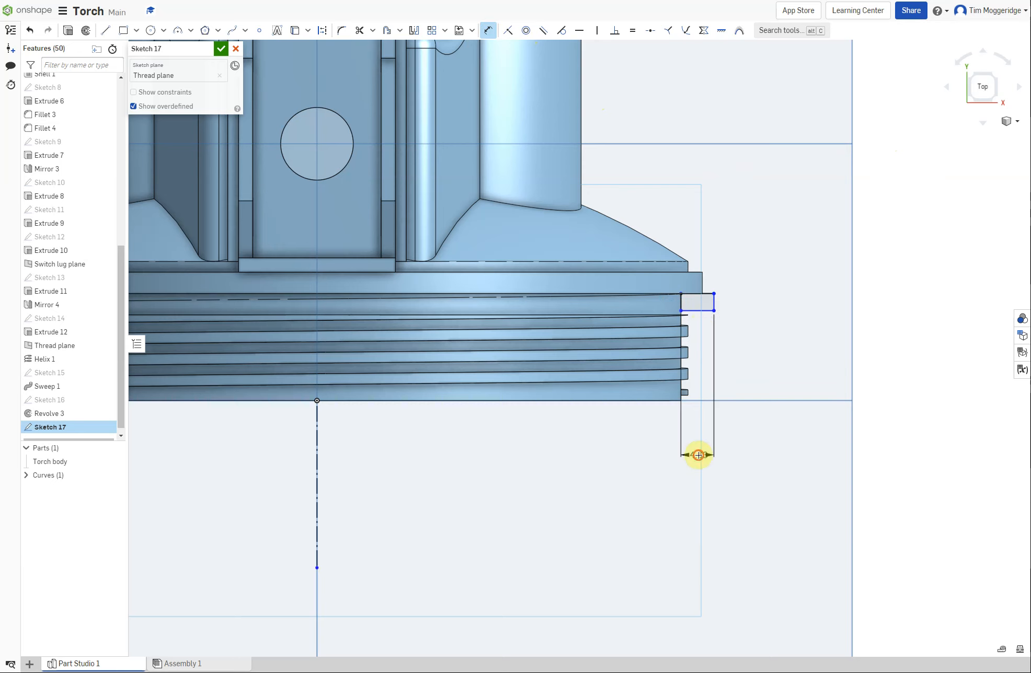
text(3)
key(Return)
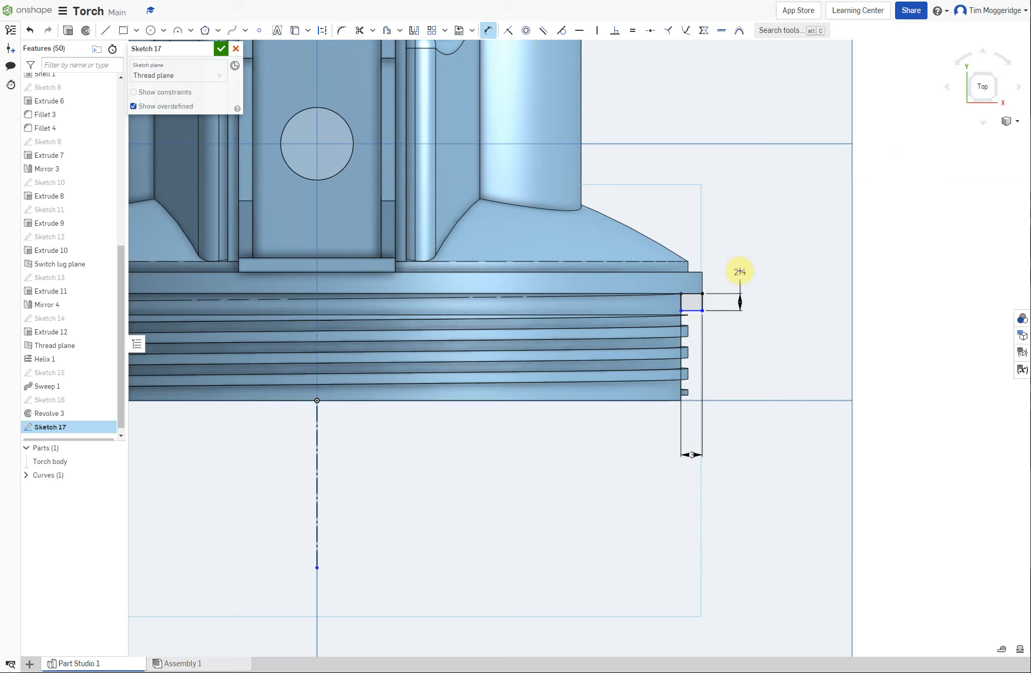
click(739, 272)
text(2.5)
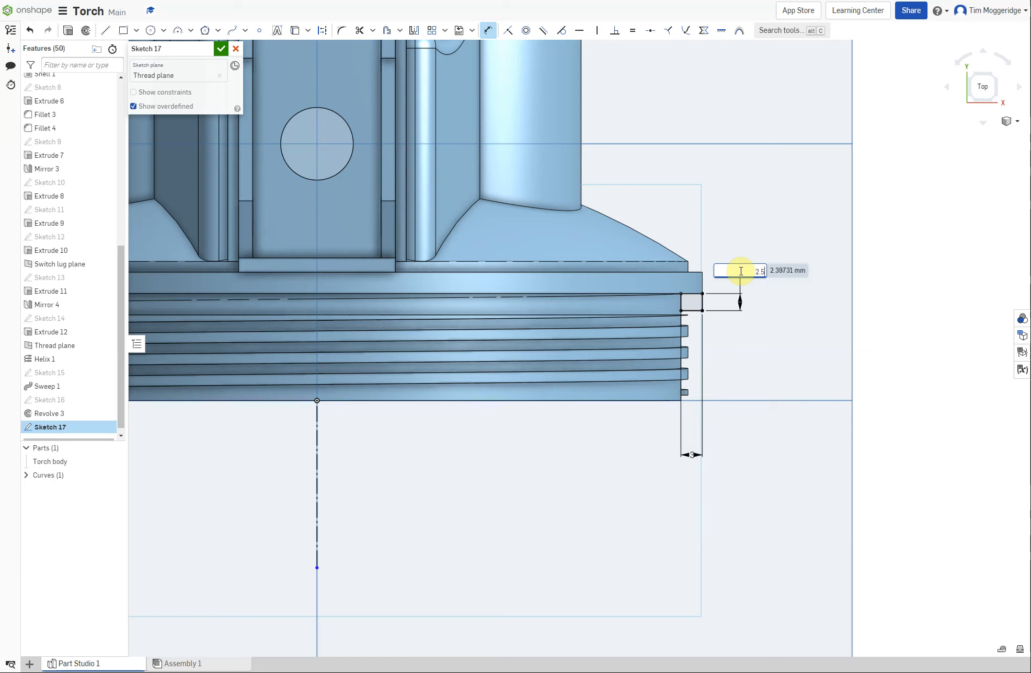
key(Return)
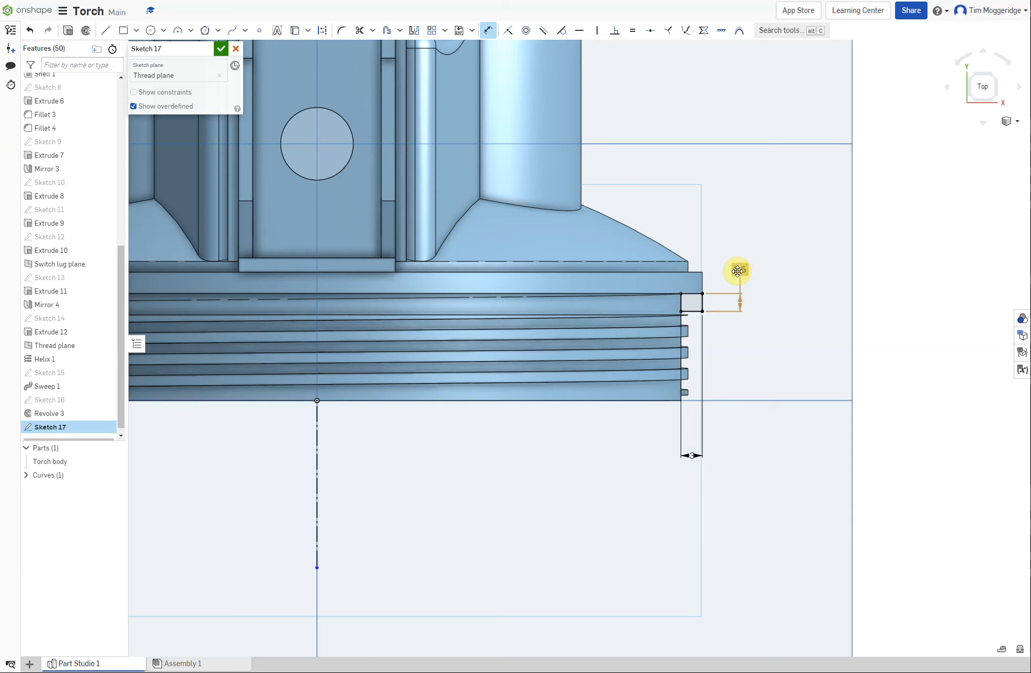
Revolve the rectangle fully around the construction line as a new part separate from the torch body.
scroll(733, 270, down, 3)
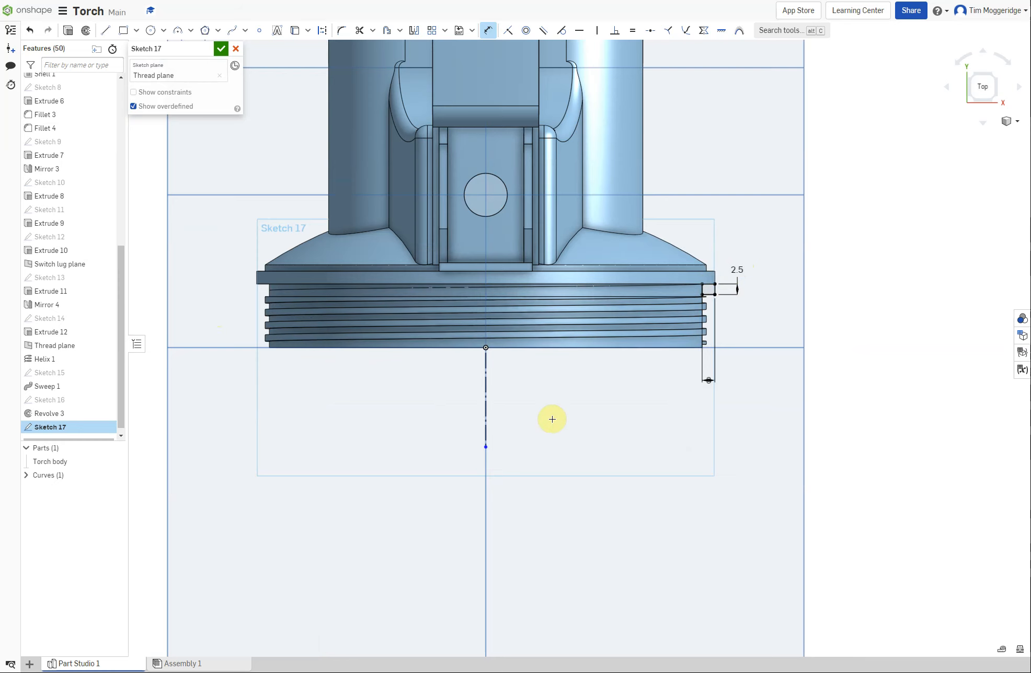
click(86, 31)
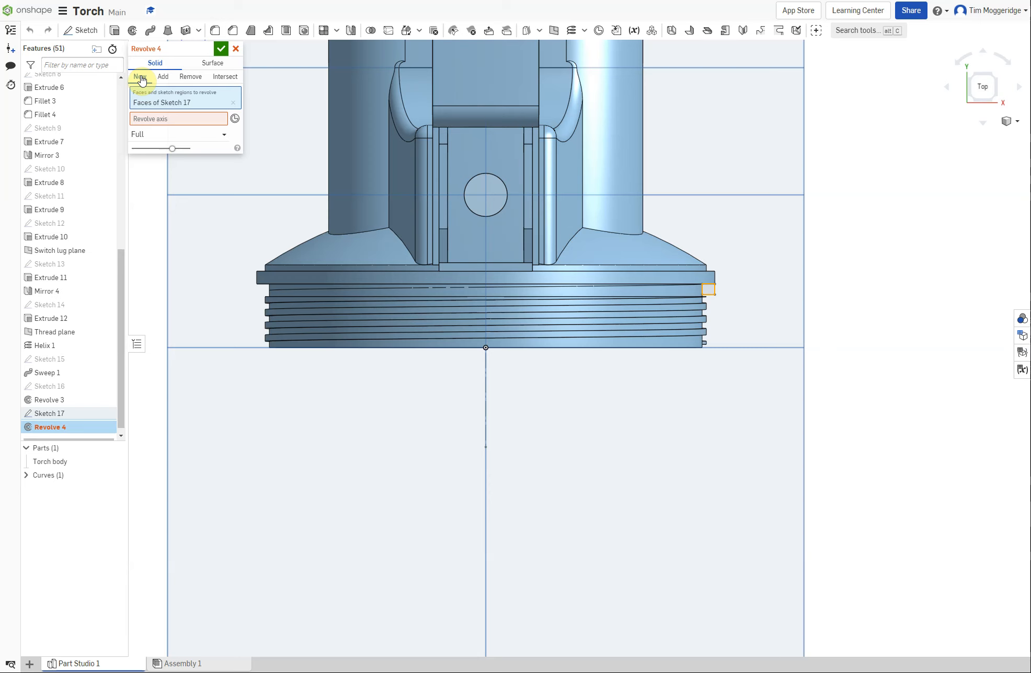
click(149, 122)
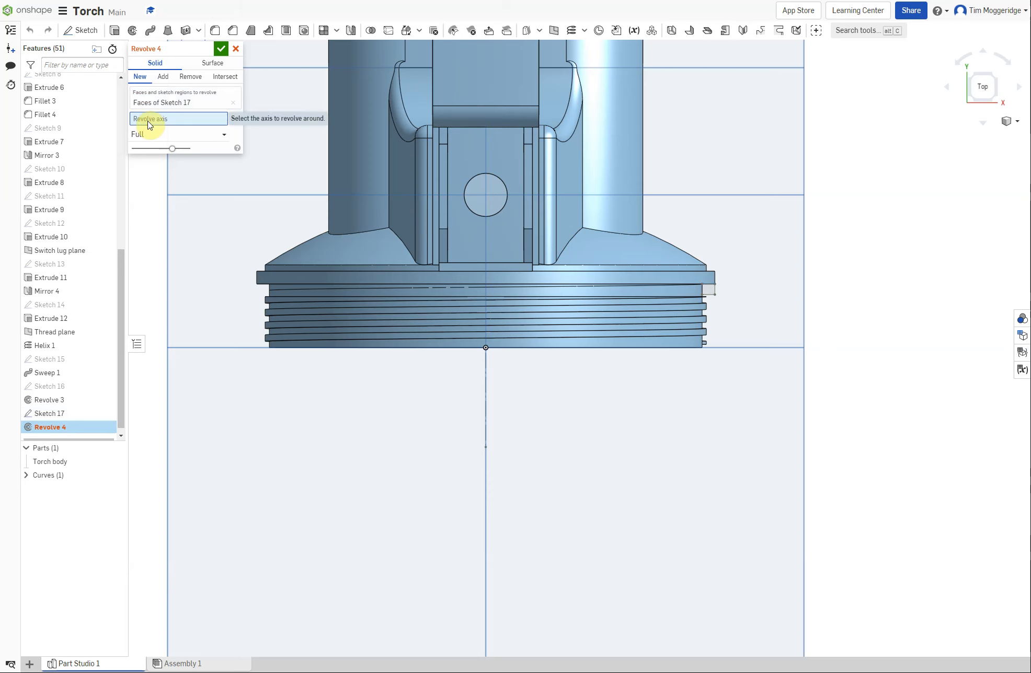
click(485, 386)
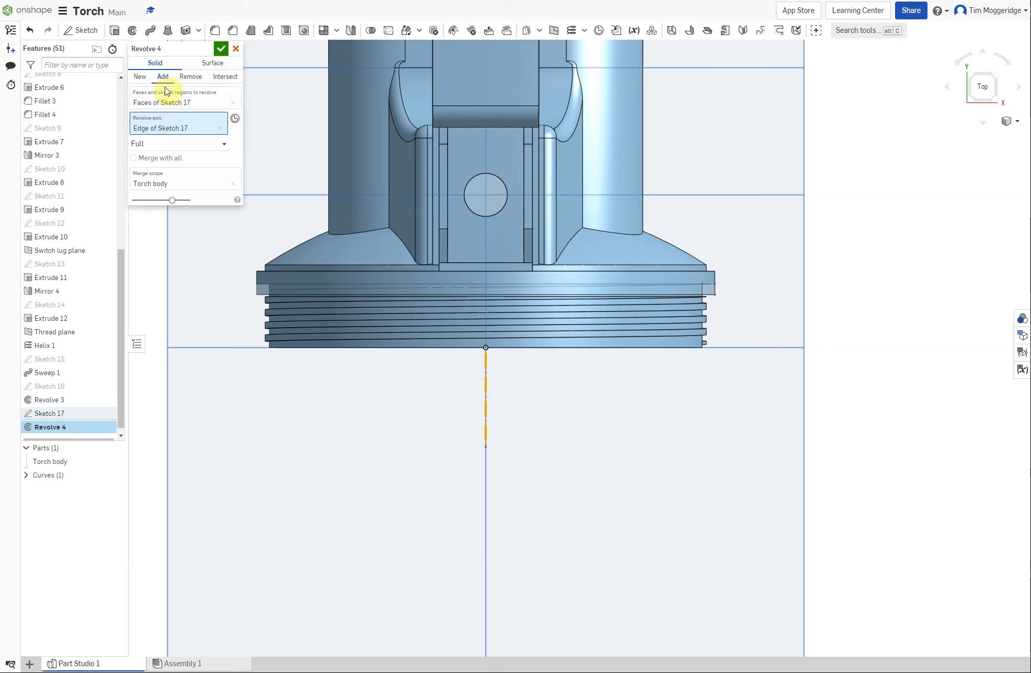
click(140, 78)
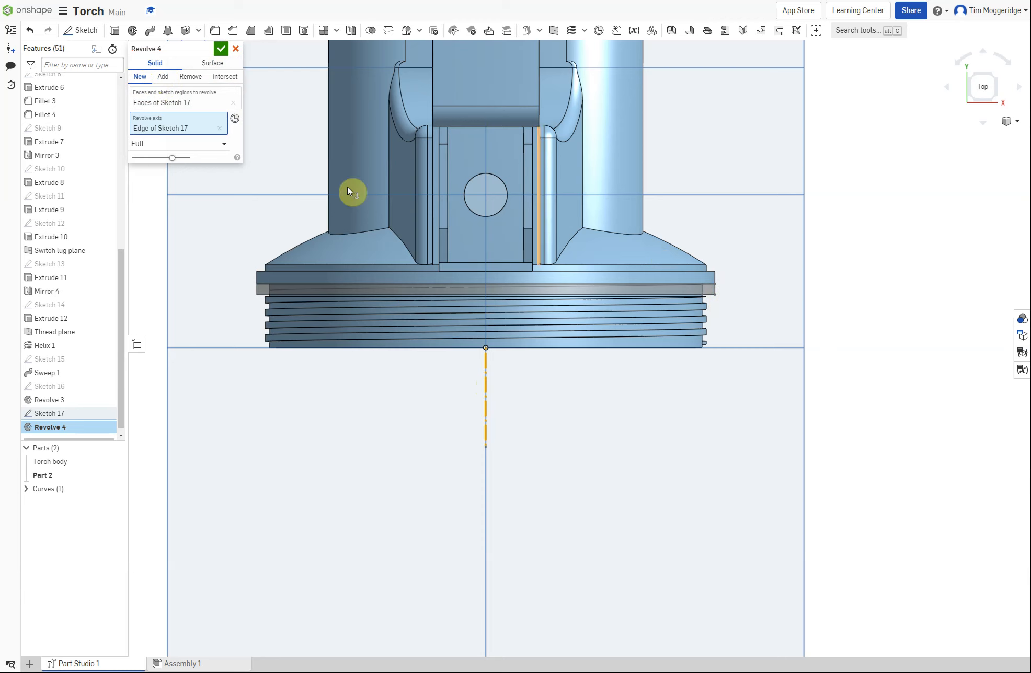
click(163, 76)
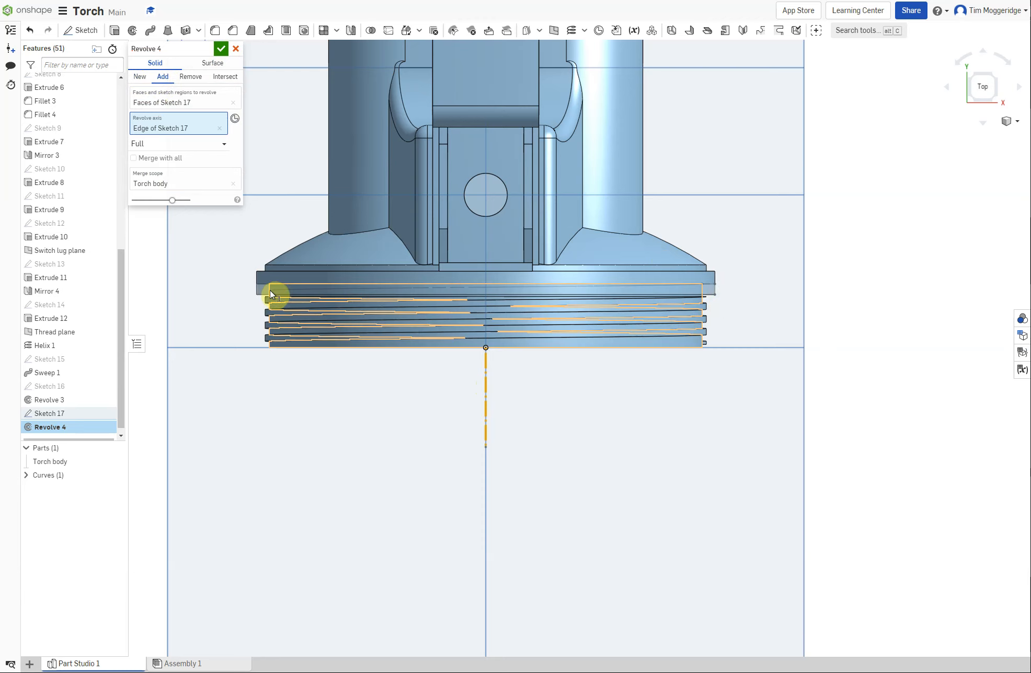
click(140, 77)
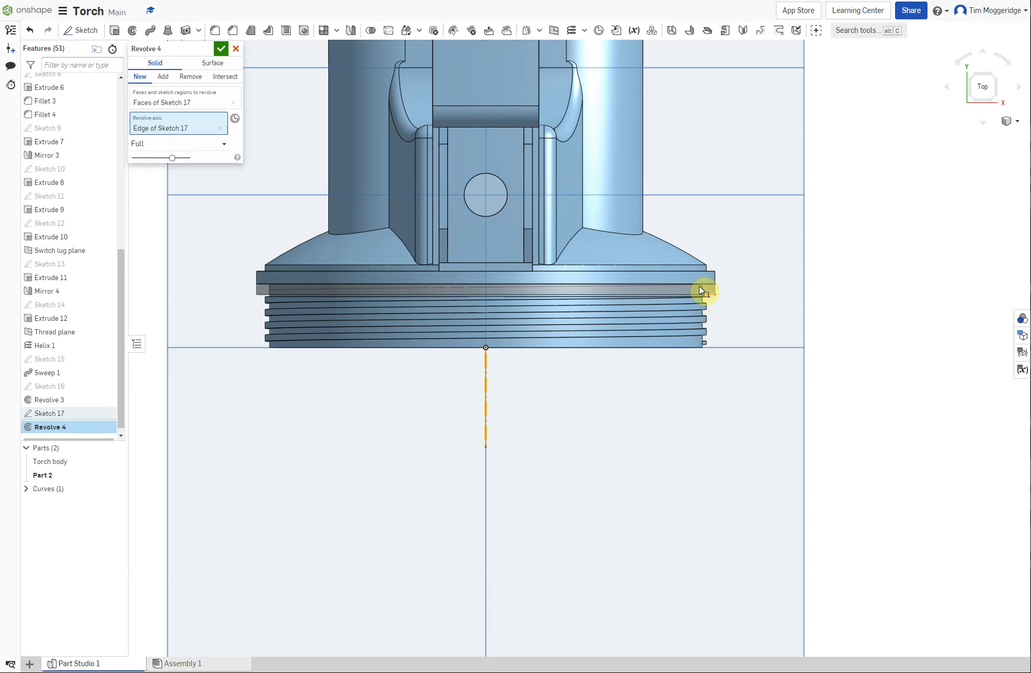
click(220, 50)
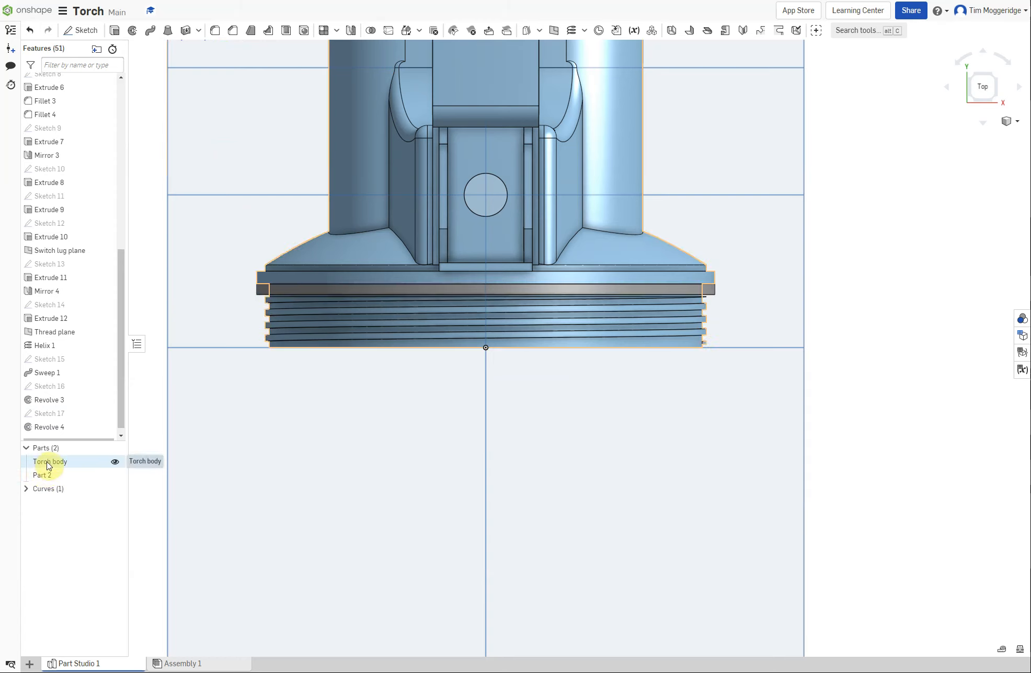
Hide the default Top, Front and Right planes.
right_click(289, 466)
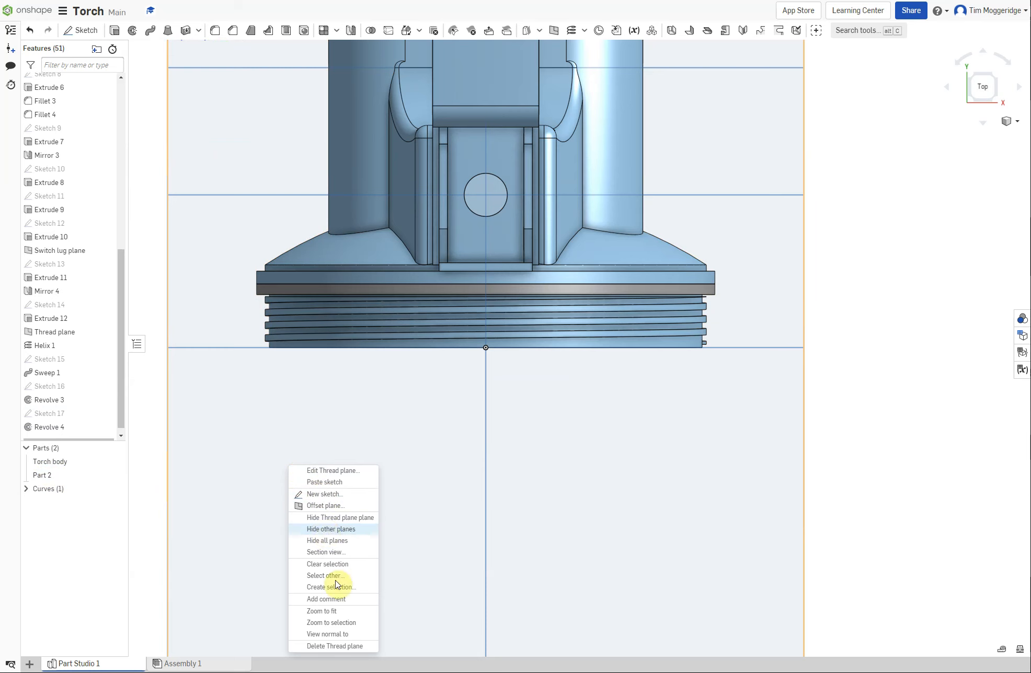
click(831, 338)
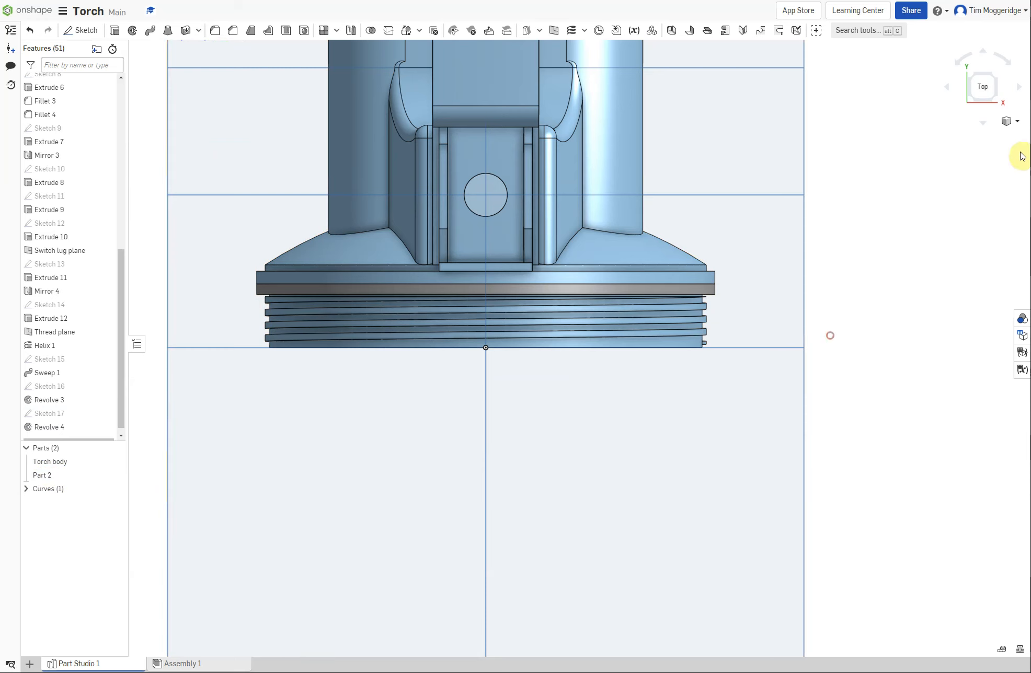
click(1008, 122)
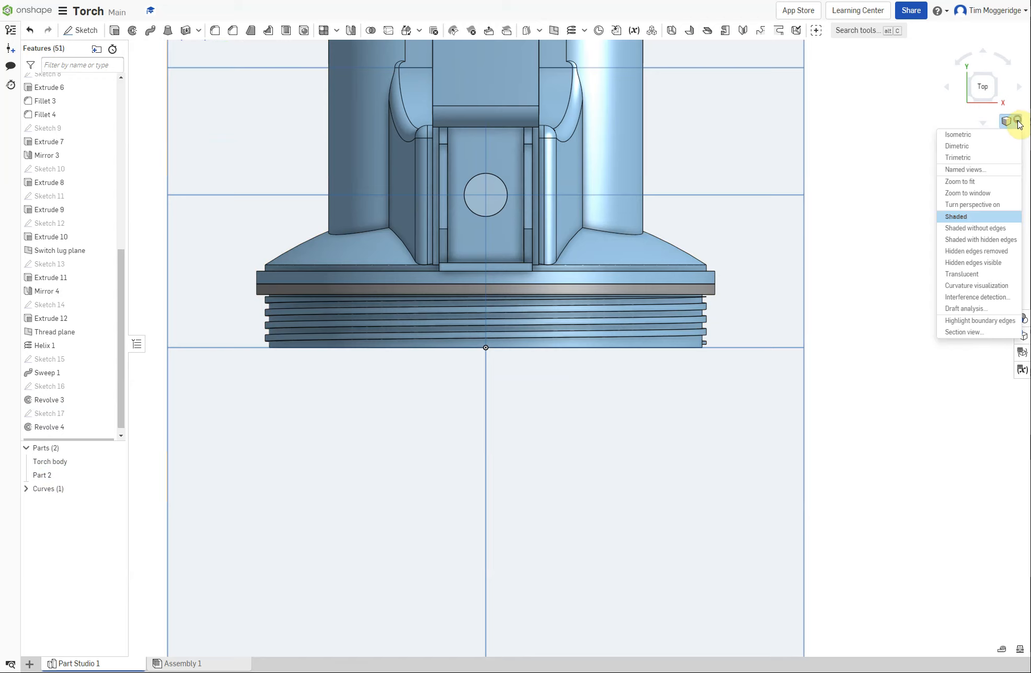
click(957, 135)
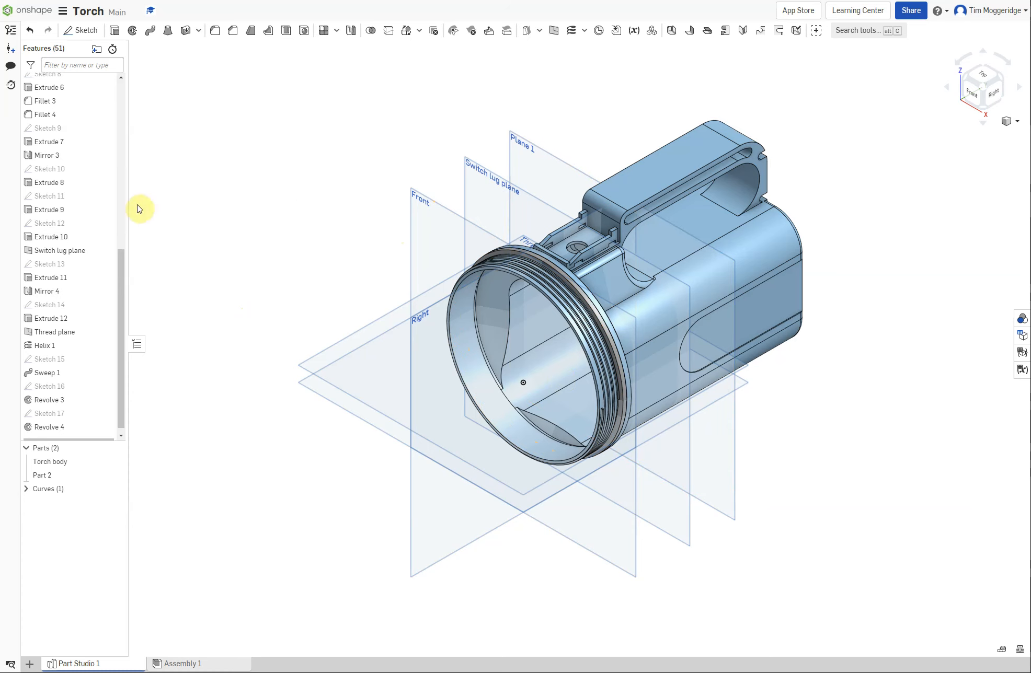
drag(119, 266, 106, 85)
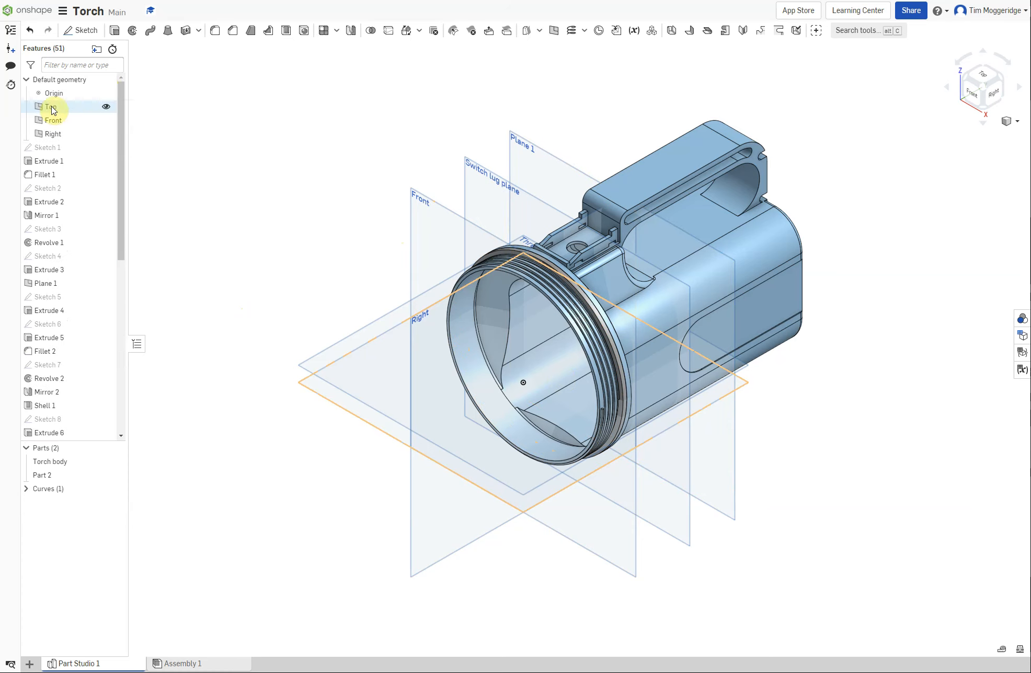
click(107, 106)
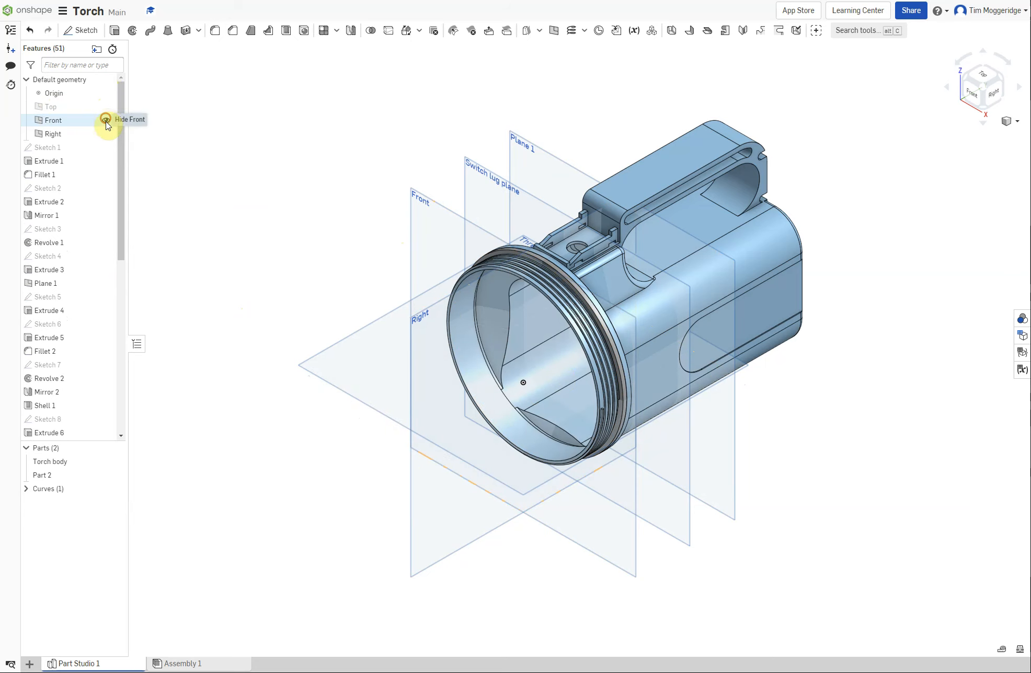
click(106, 120)
click(106, 134)
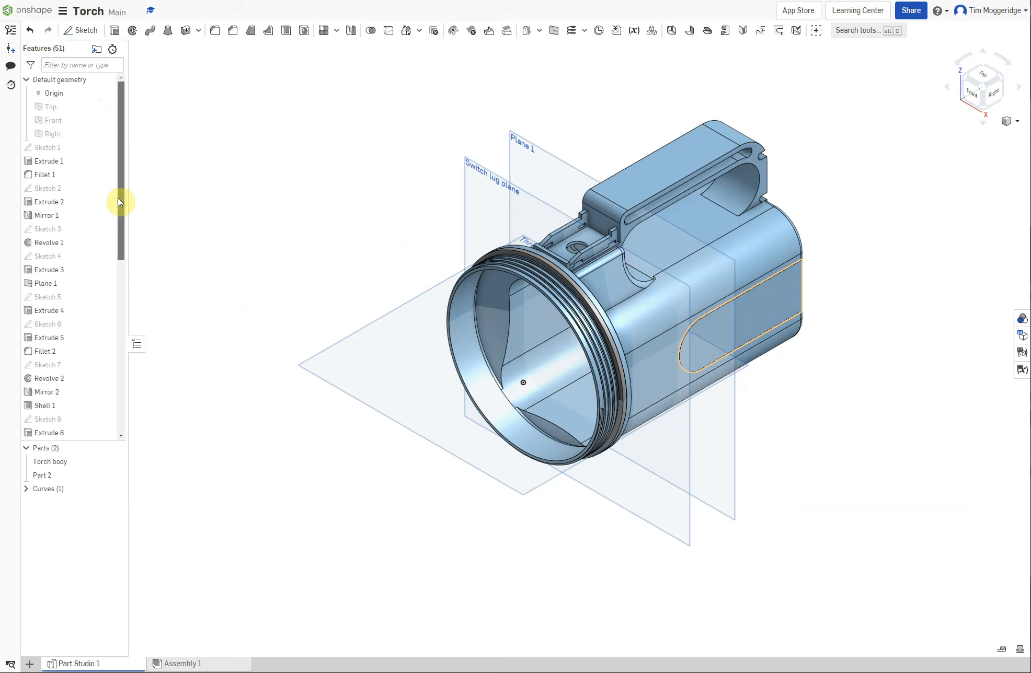
Hide the Switch lug plane, the Thread plane, Plane 1 and the origin.
drag(119, 202, 140, 343)
click(107, 308)
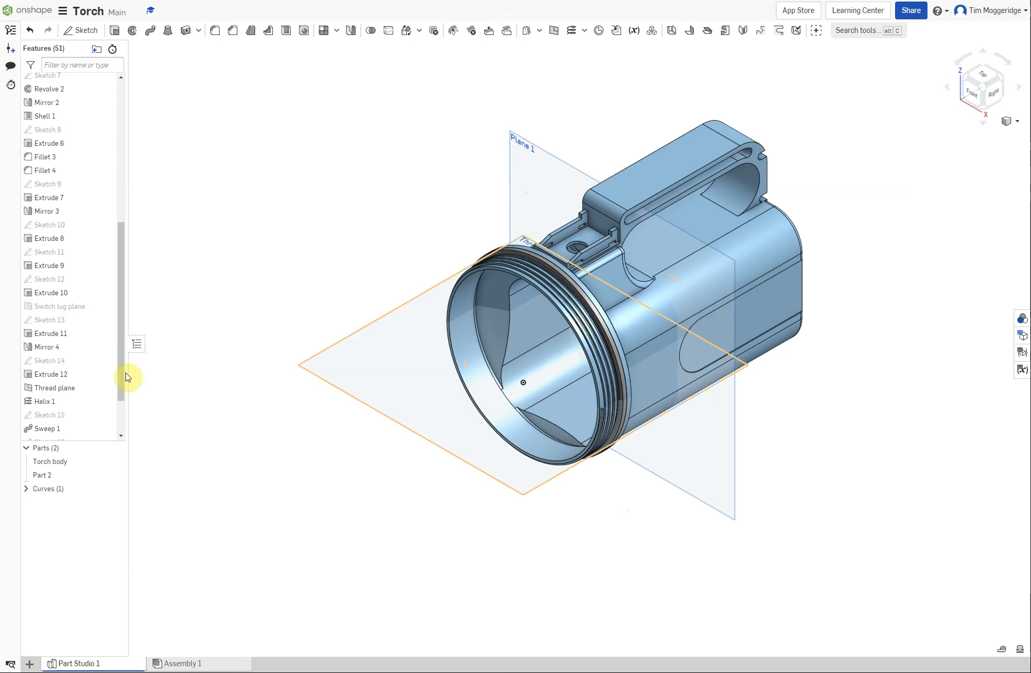
drag(124, 395, 122, 437)
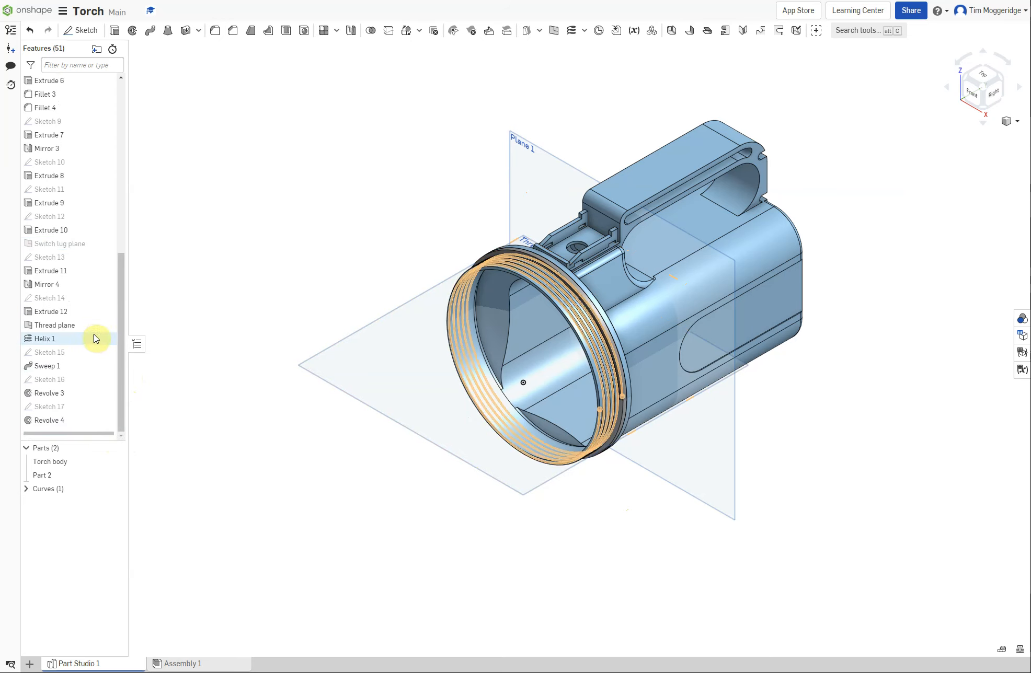
click(108, 325)
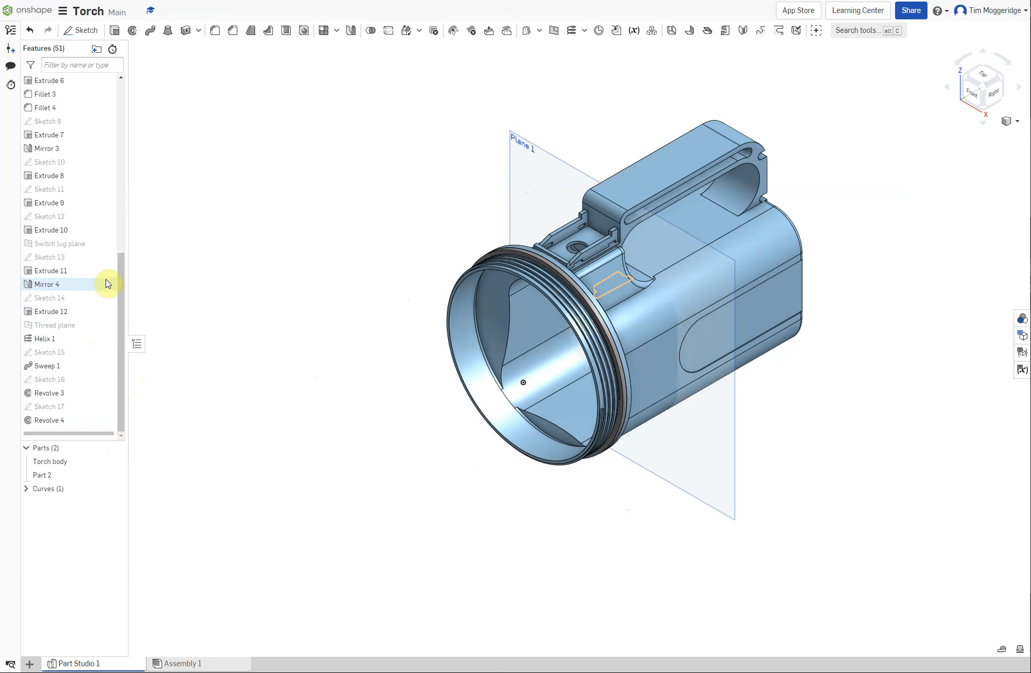
scroll(108, 284, up, 6)
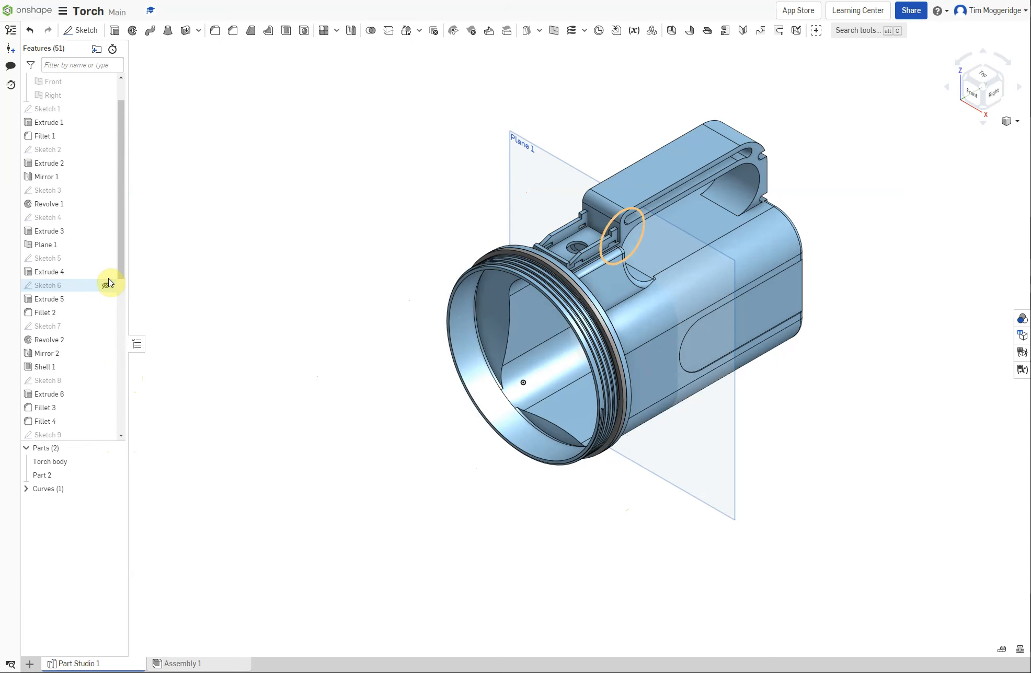
click(107, 245)
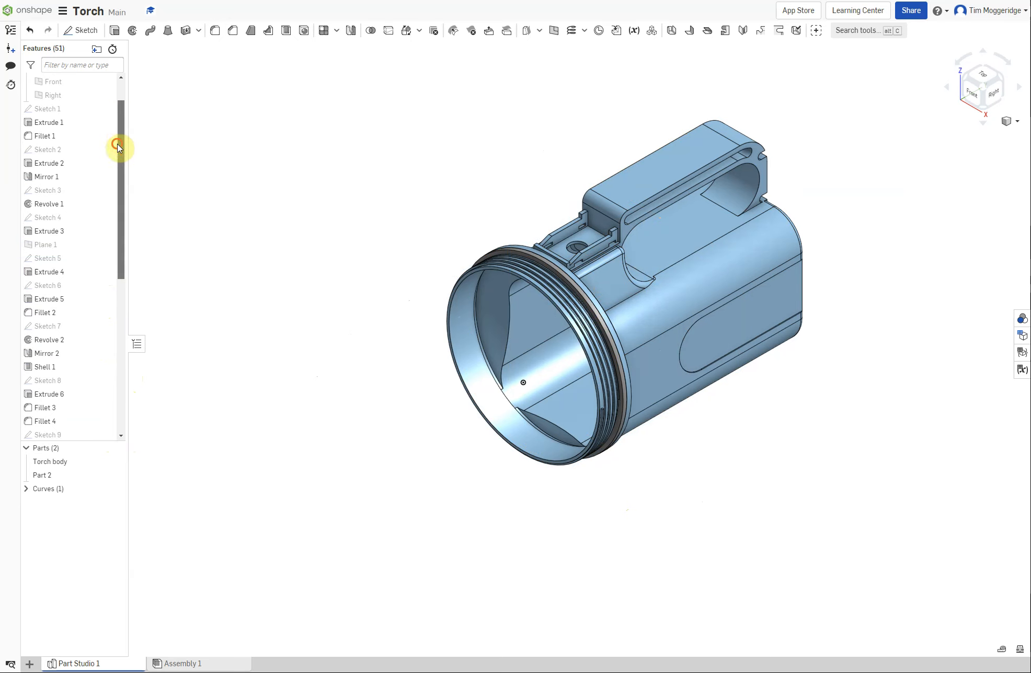
scroll(115, 145, up, 1)
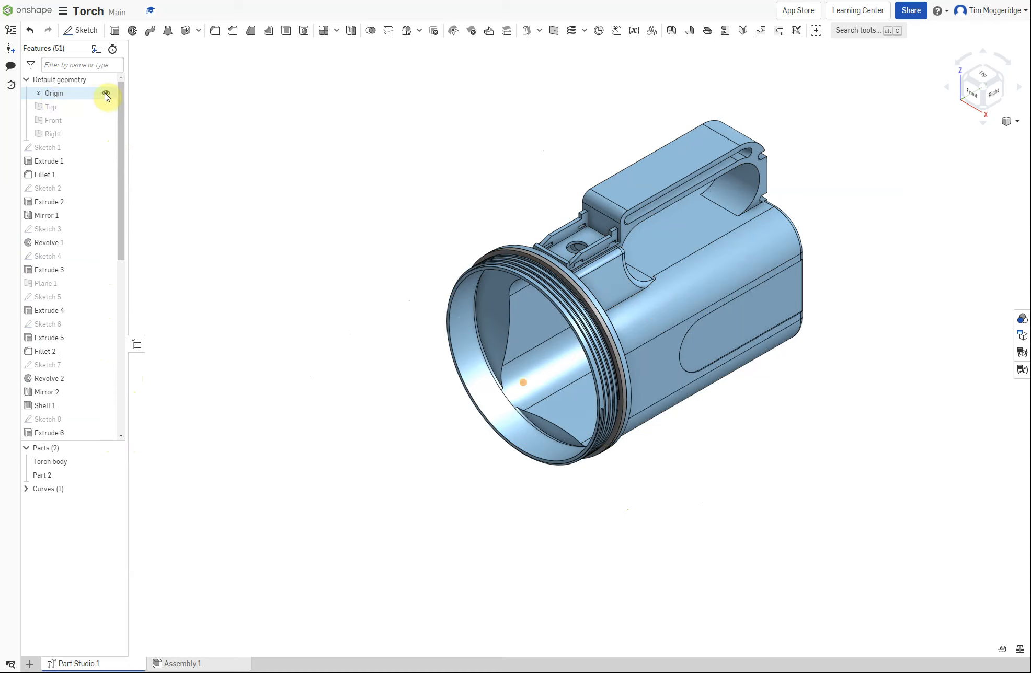
click(107, 93)
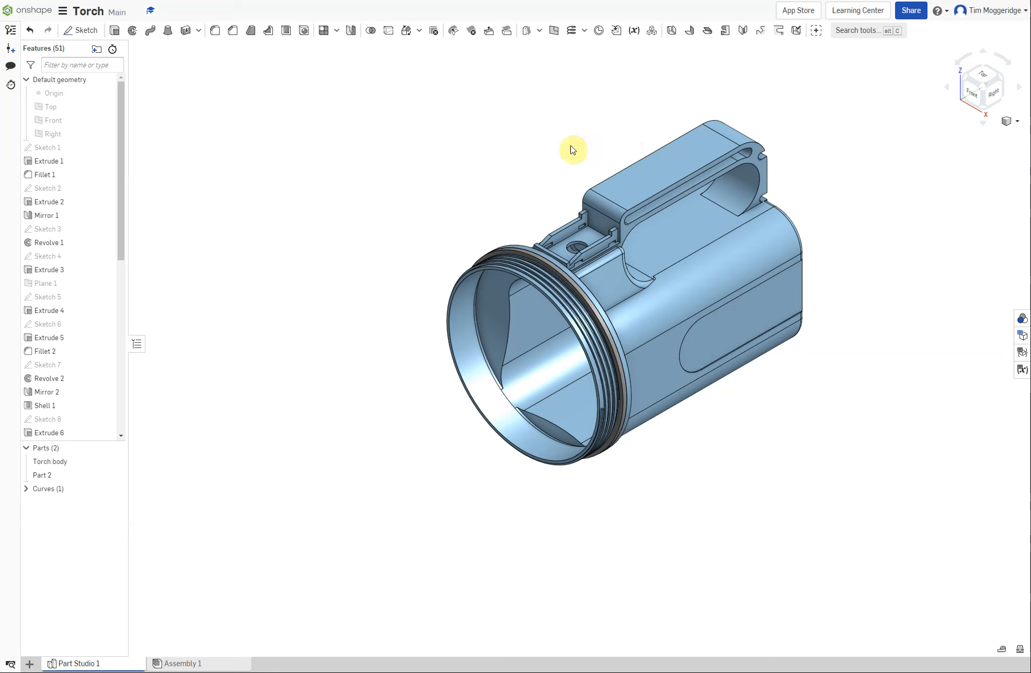
Rename the new ring part, Part 2, as Gasket.
right_click(44, 476)
click(62, 491)
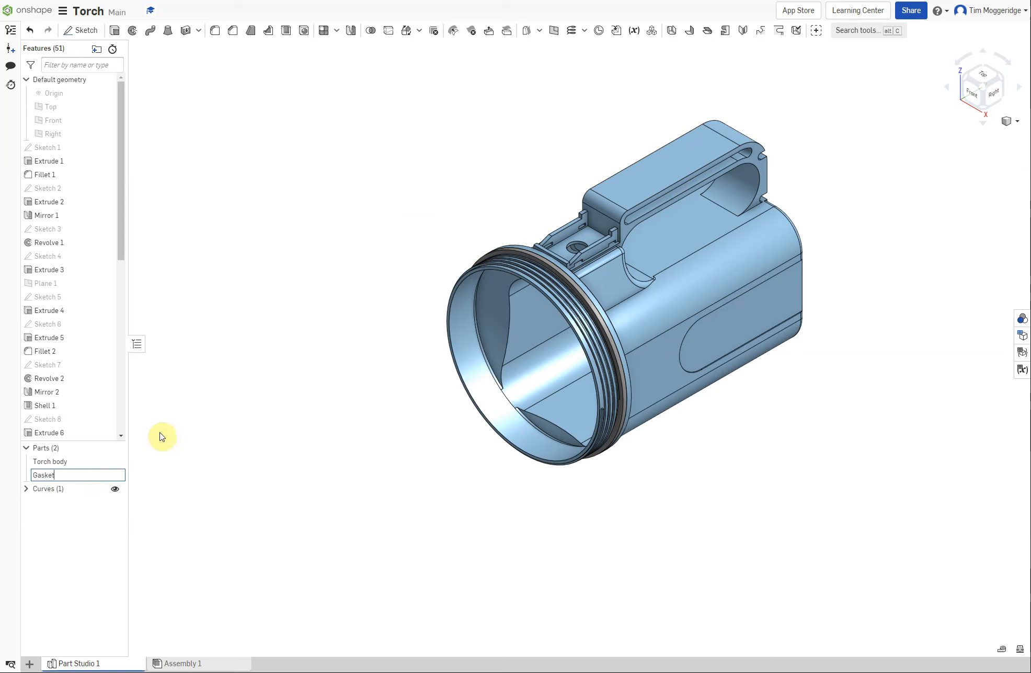
click(286, 313)
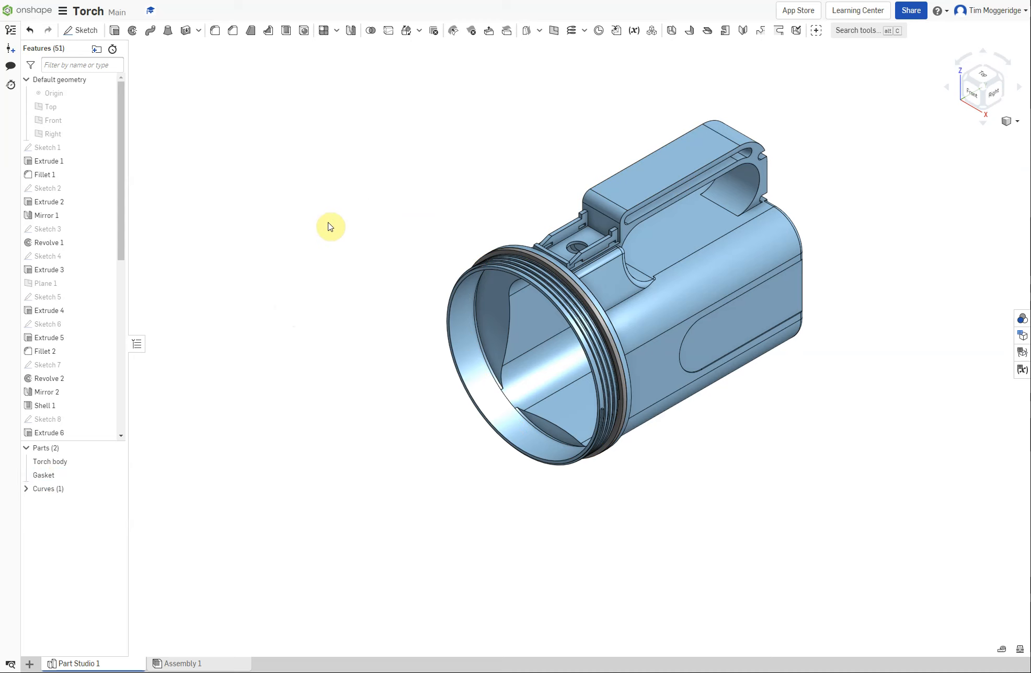
Change the Gasket part's appearance to red, FF0000.
right_click(524, 257)
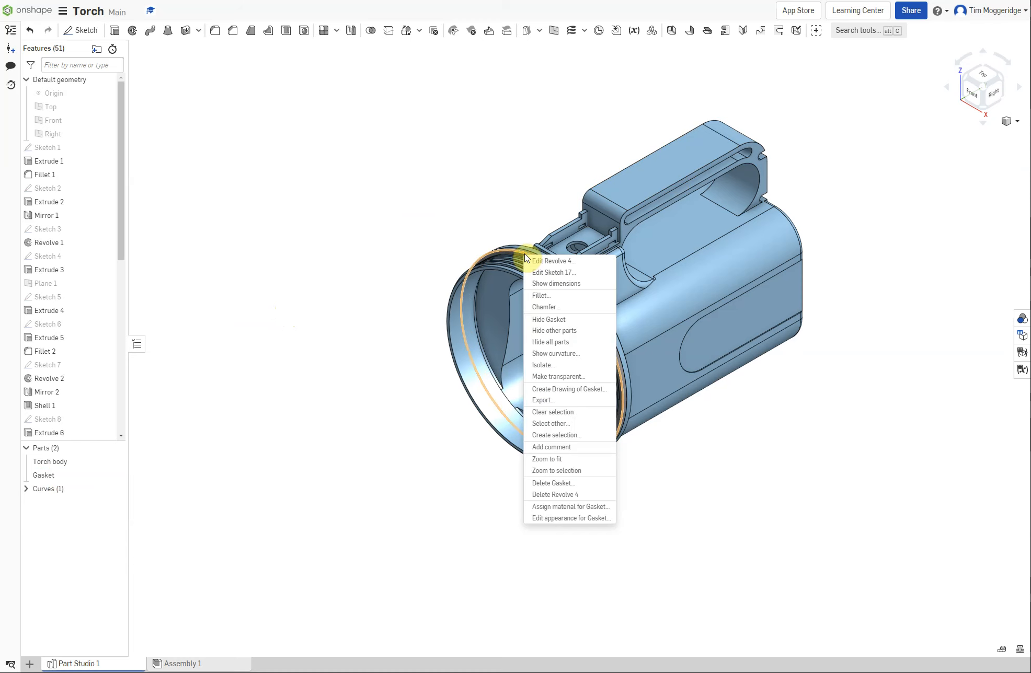
click(549, 519)
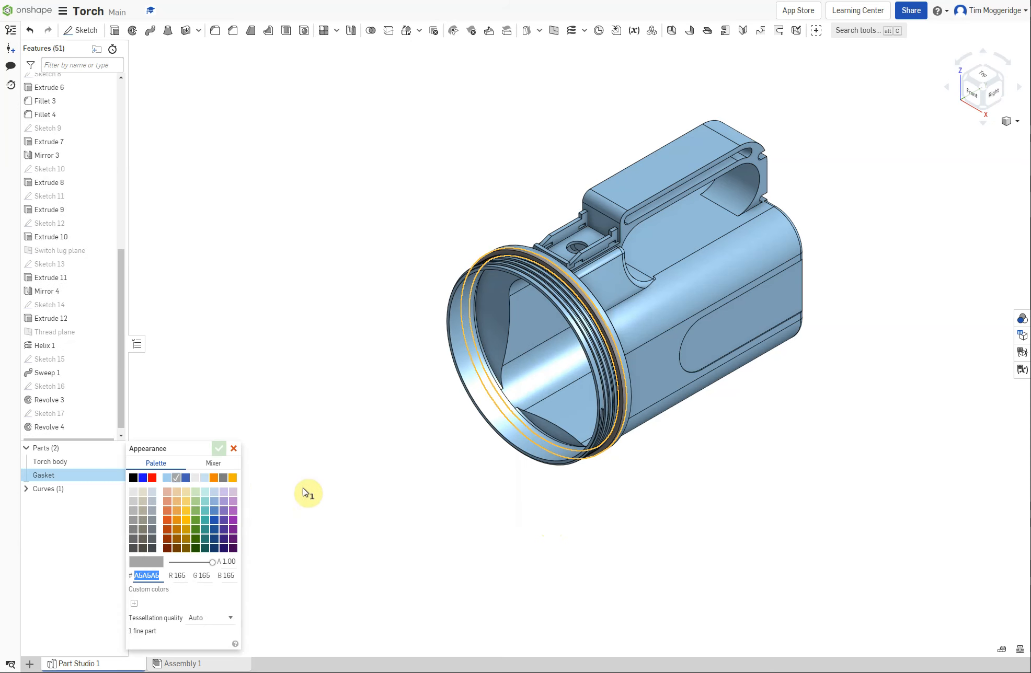
click(152, 478)
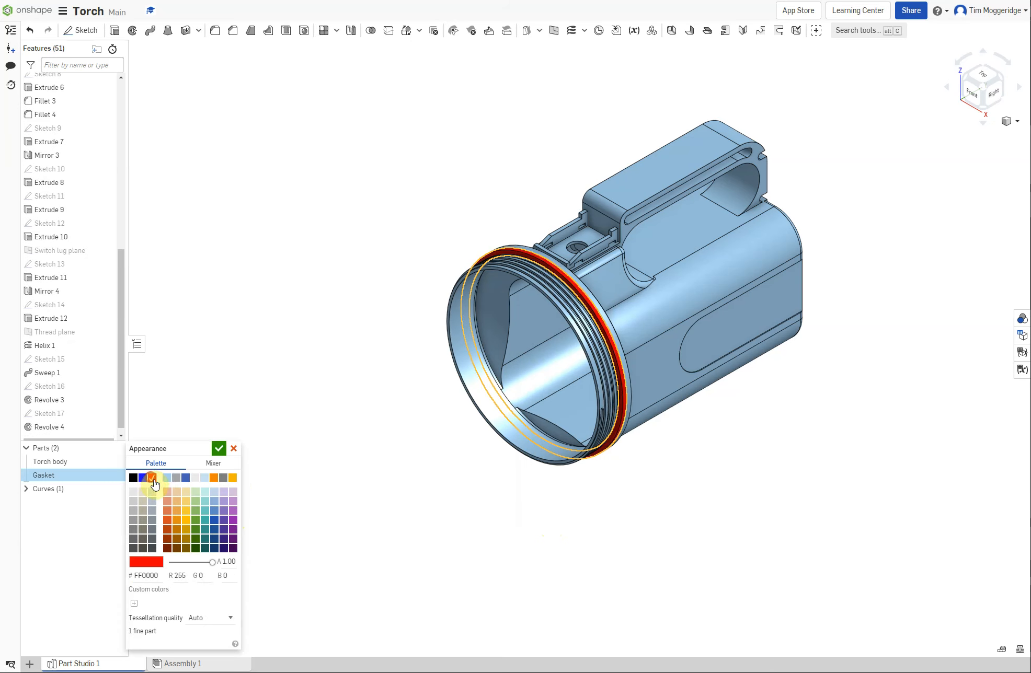
click(219, 449)
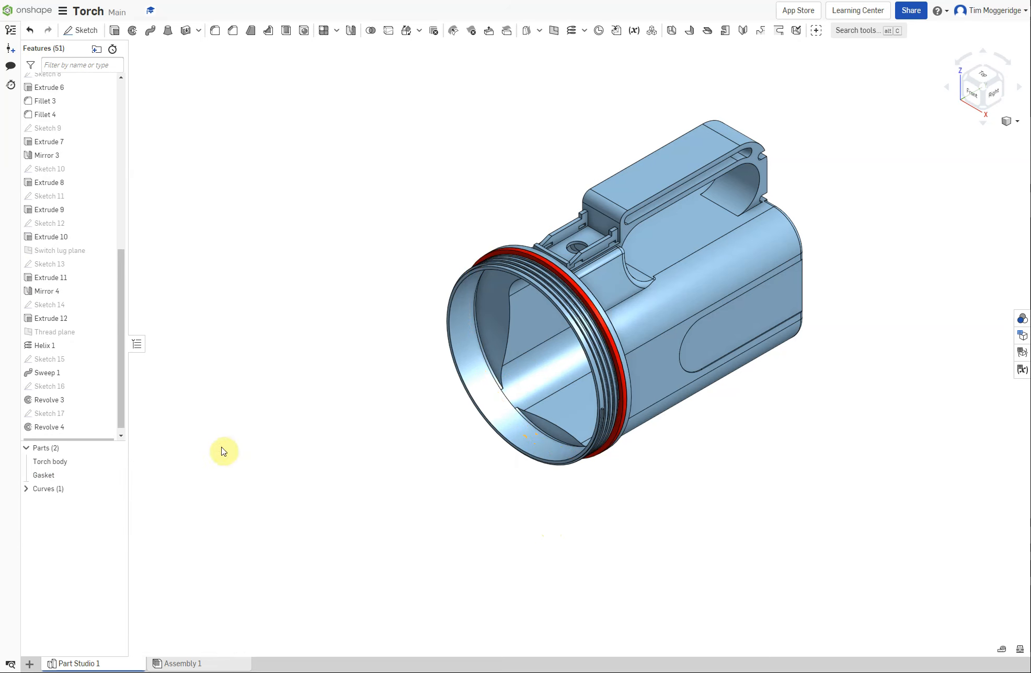
Change the Torch body part's appearance to the grey colour 879199.
right_click(651, 362)
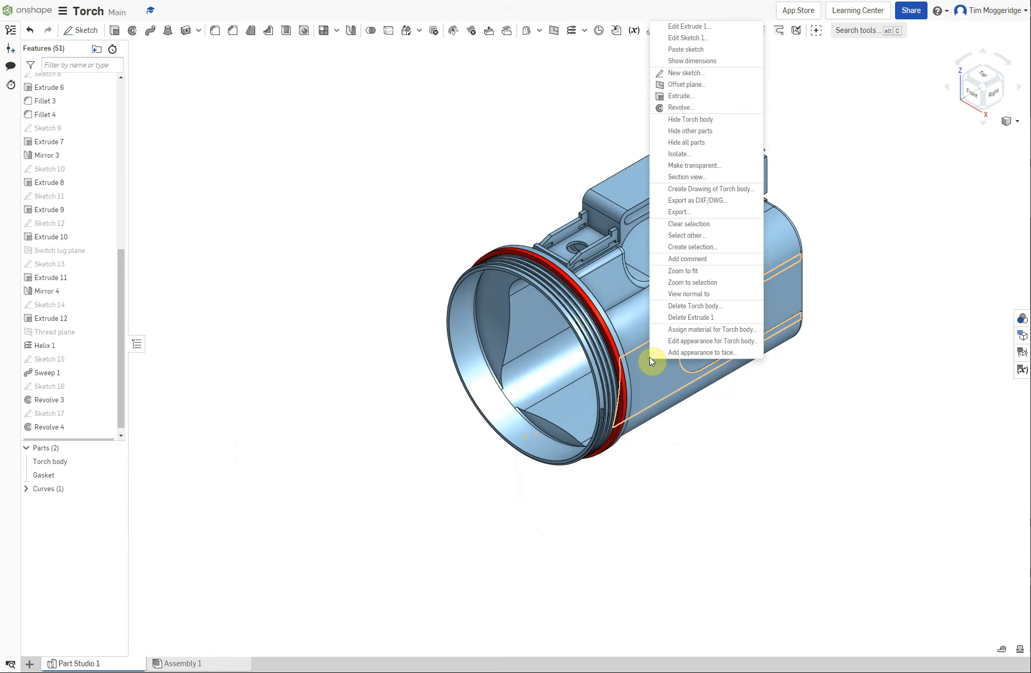
click(673, 346)
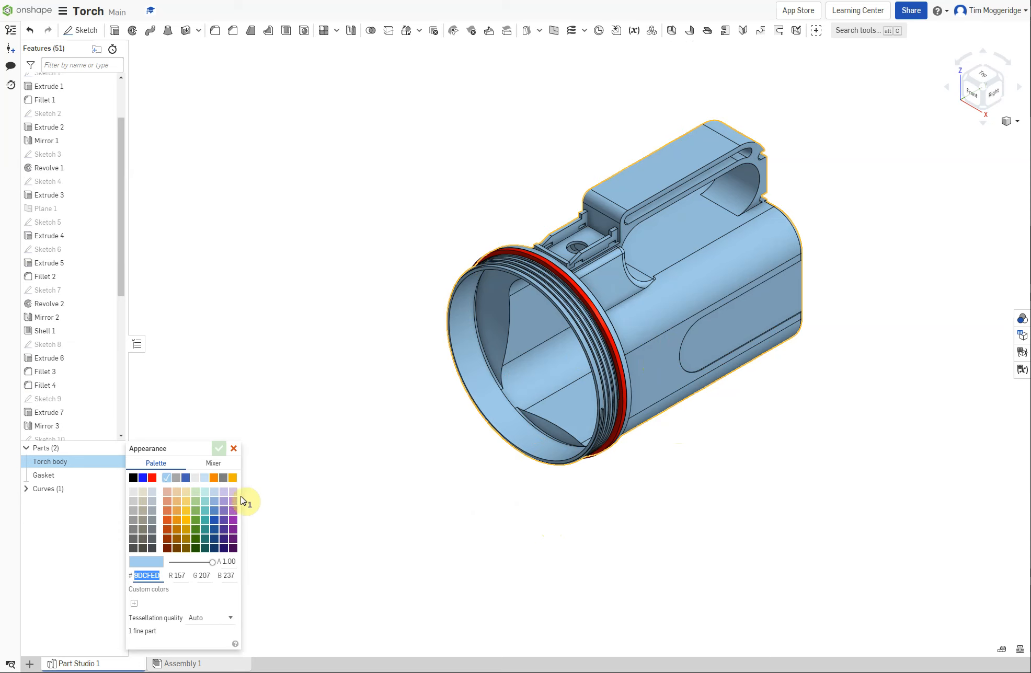
click(153, 523)
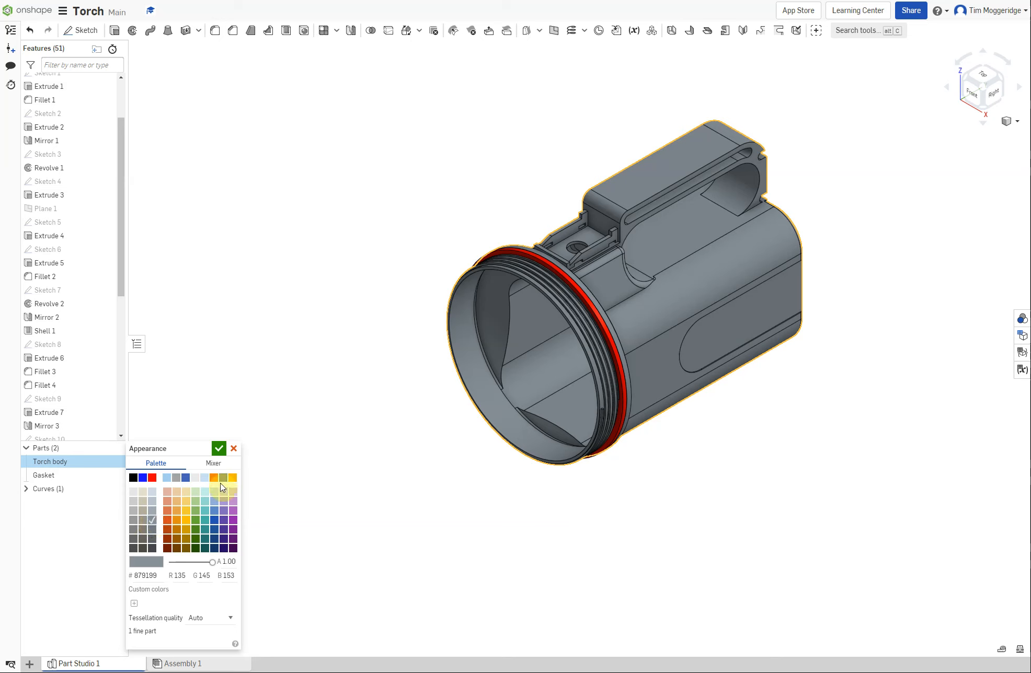
click(219, 449)
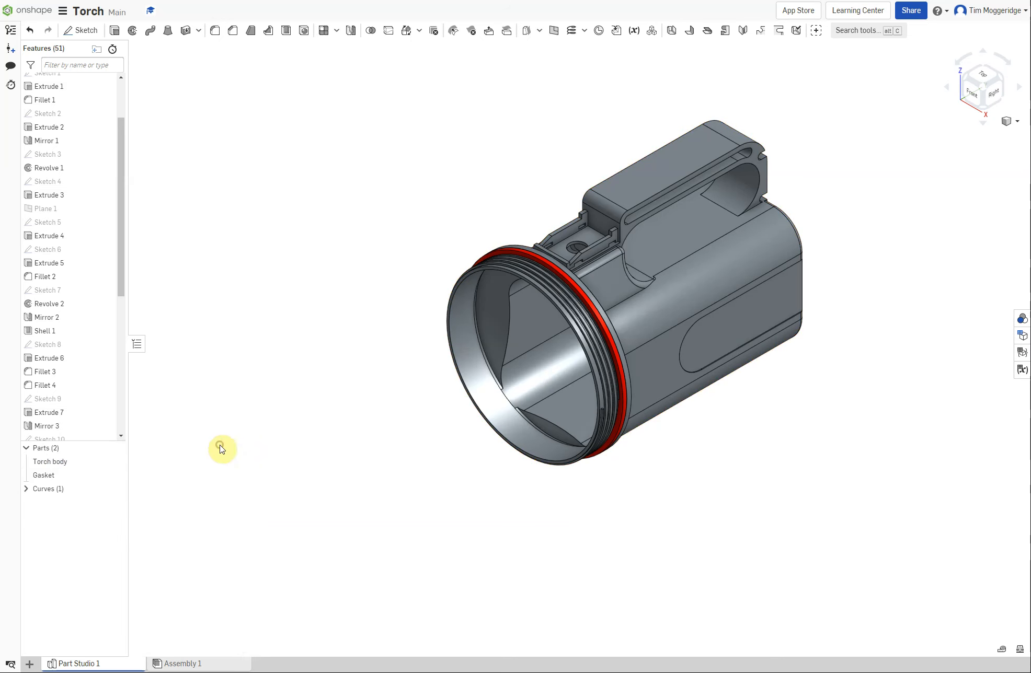